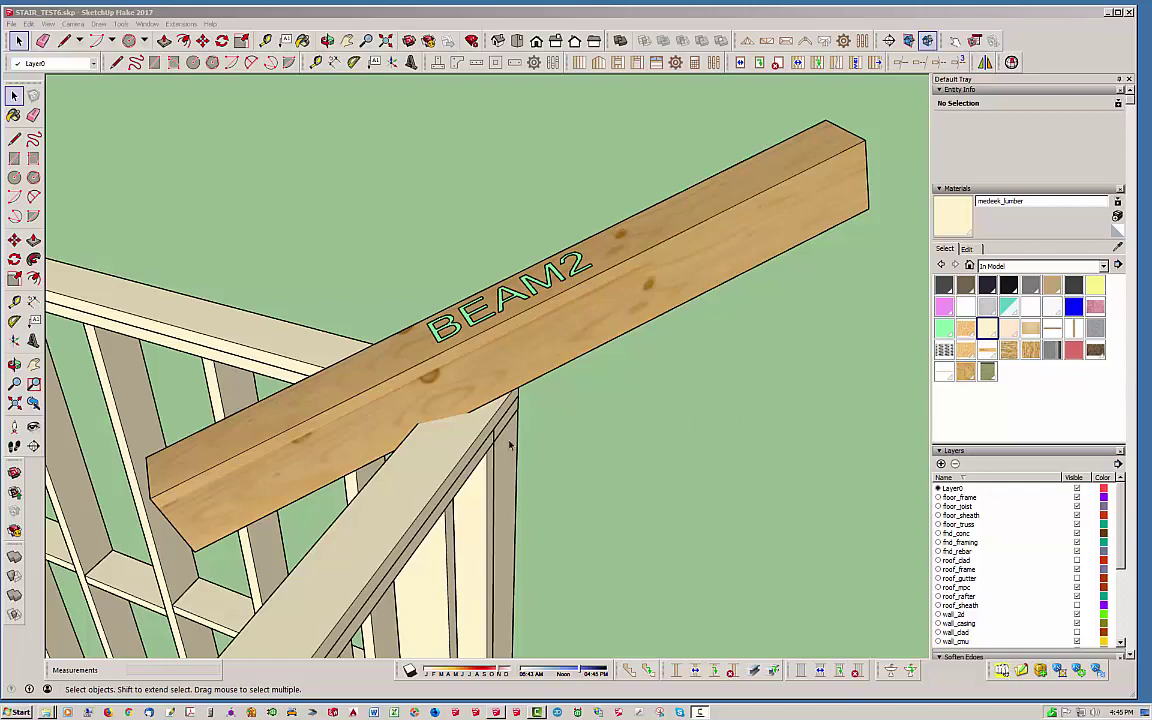
Step: Orbit and zoom around BEAM2 to inspect where it crosses the outside corner's top plates
{"action": "middle_click_drag", "start_coordinate": [445, 323], "coordinate": [862, 340]}
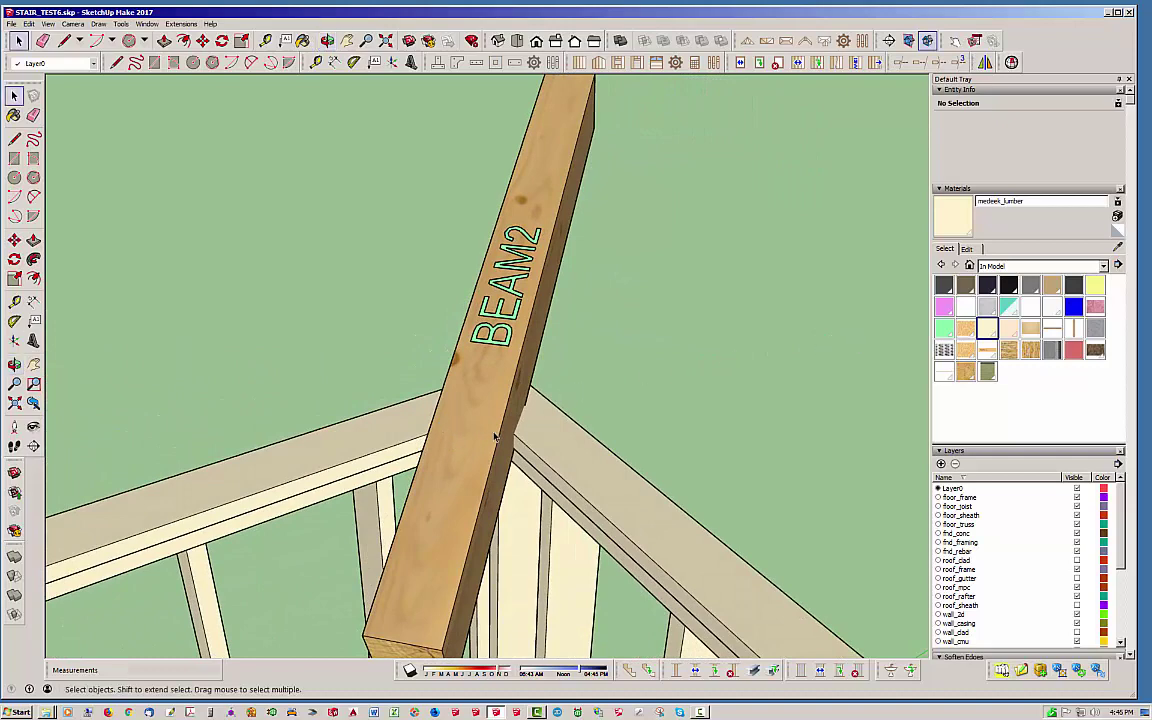
{"action": "middle_click_drag", "start_coordinate": [495, 437], "coordinate": [214, 426]}
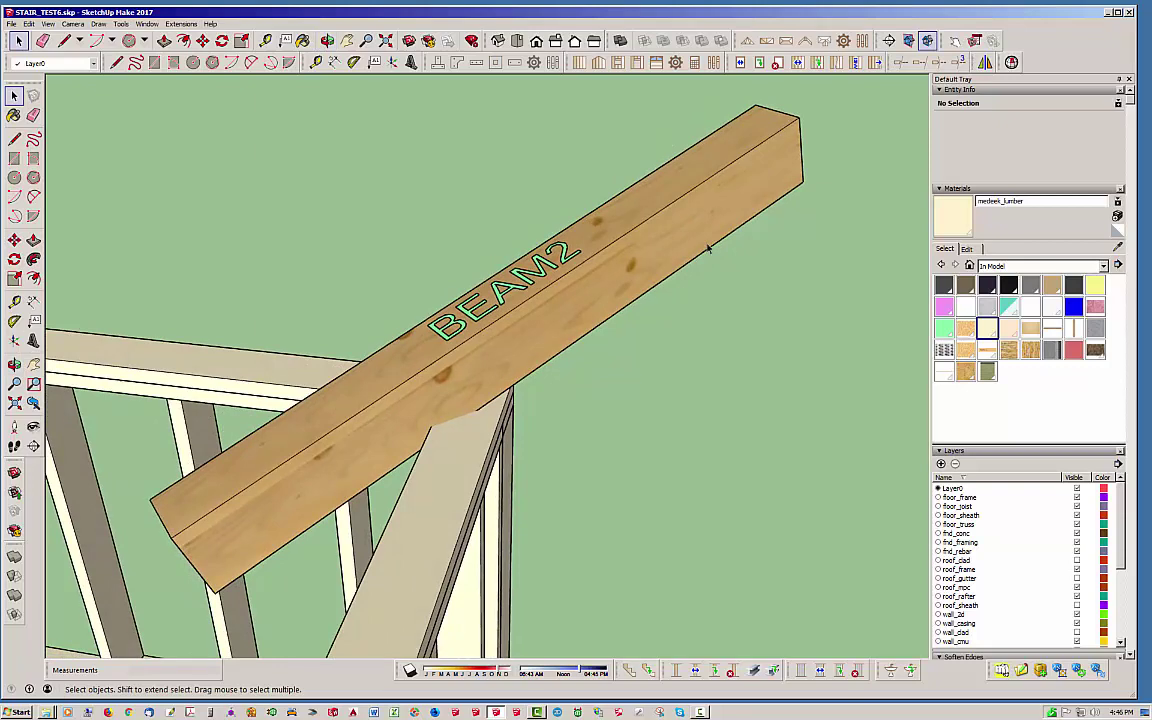
{"action": "mouse_move", "coordinate": [490, 430]}
{"action": "middle_mouse_down"}
{"action": "mouse_move", "coordinate": [455, 465]}
{"action": "mouse_move", "coordinate": [597, 489]}
{"action": "mouse_move", "coordinate": [904, 416]}
{"action": "mouse_move", "coordinate": [913, 429]}
{"action": "mouse_move", "coordinate": [707, 406]}
{"action": "mouse_move", "coordinate": [913, 406]}
{"action": "mouse_move", "coordinate": [679, 460]}
{"action": "mouse_move", "coordinate": [481, 462]}
{"action": "mouse_move", "coordinate": [481, 435]}
{"action": "middle_mouse_up"}
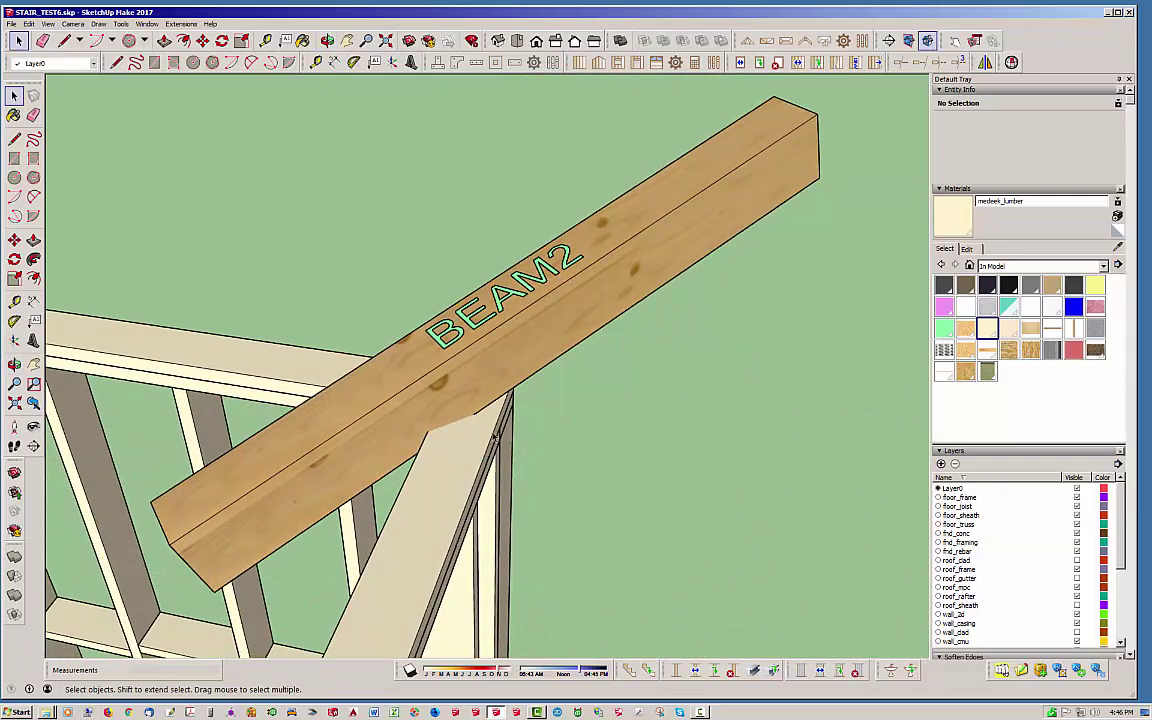
{"action": "middle_click_drag", "start_coordinate": [418, 363], "coordinate": [668, 381]}
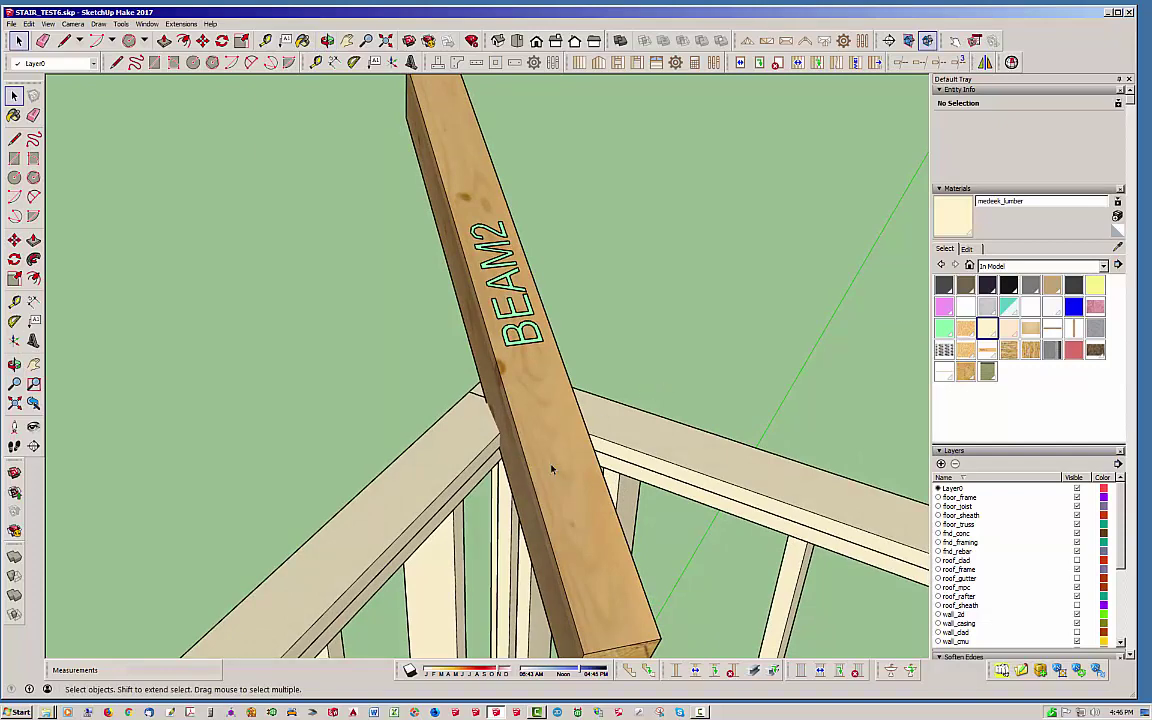
{"action": "scroll", "coordinate": [504, 460], "scroll_direction": "up", "scroll_amount": 5}
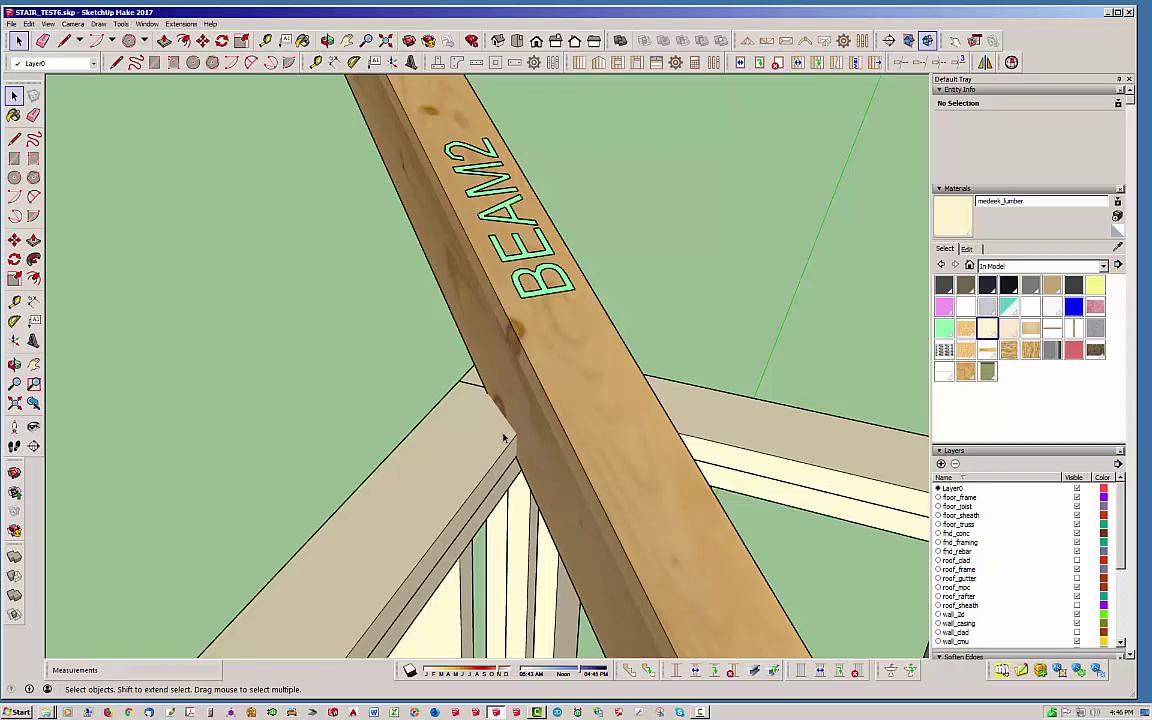
{"action": "middle_click_drag", "start_coordinate": [506, 434], "coordinate": [373, 404]}
{"action": "mouse_move", "coordinate": [478, 437]}
{"action": "middle_mouse_down"}
{"action": "mouse_move", "coordinate": [491, 455]}
{"action": "mouse_move", "coordinate": [481, 424]}
{"action": "middle_mouse_up"}
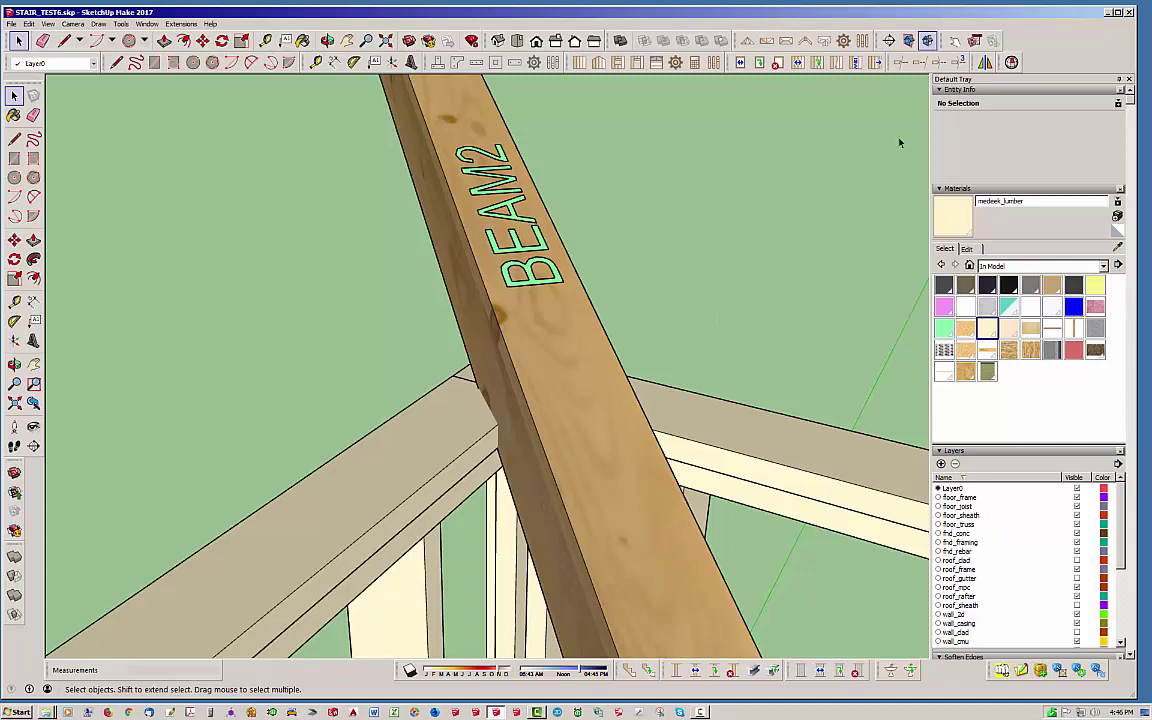
Step: Trim BEAM2 with Trim Member 2 against the plate's top and outer faces in remove mode
{"action": "left_click", "coordinate": [940, 63]}
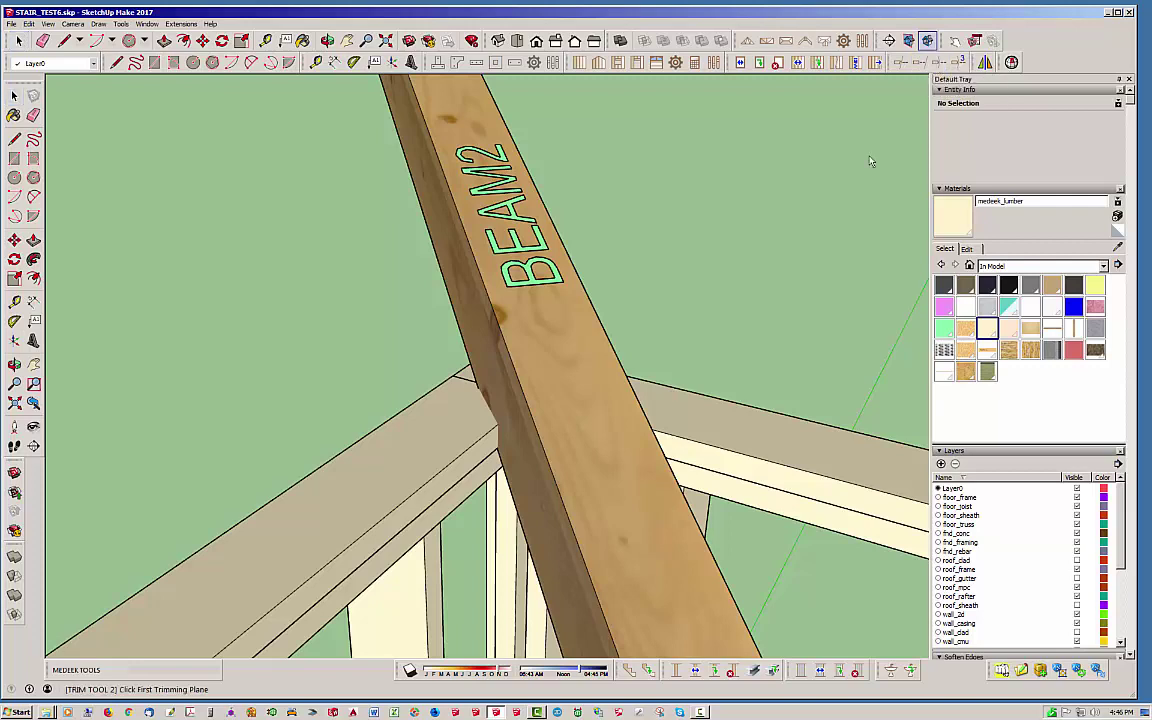
{"action": "left_click", "coordinate": [407, 451]}
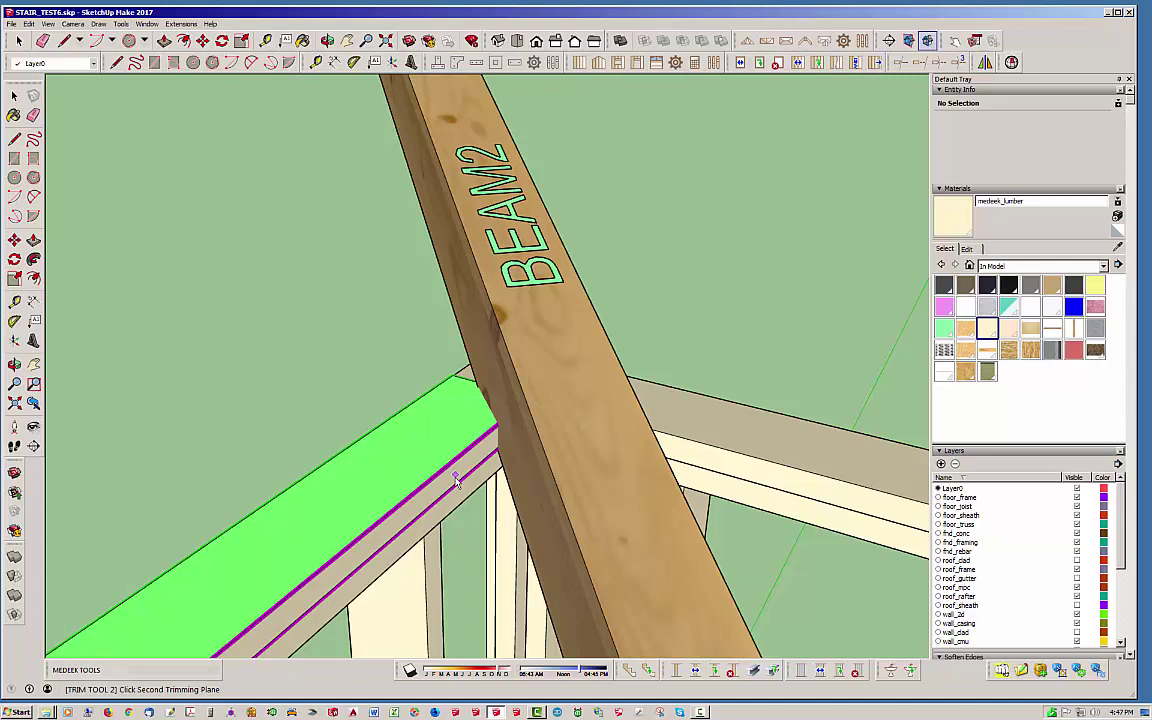
{"action": "left_click", "coordinate": [456, 477]}
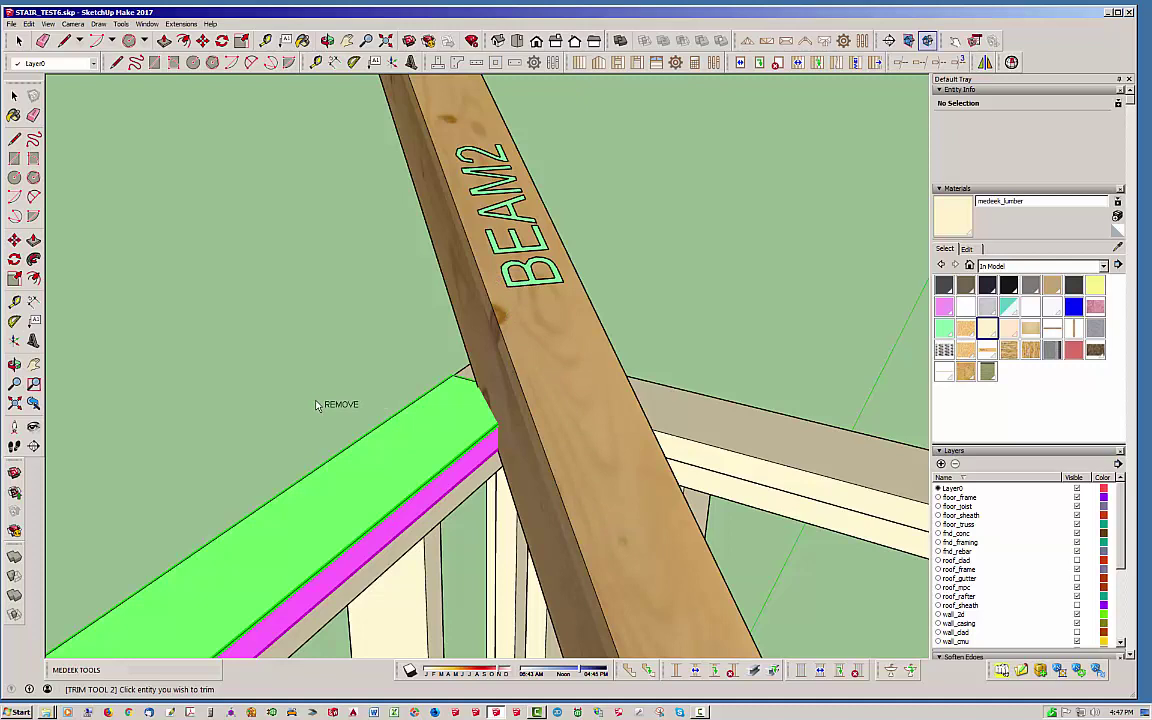
{"action": "key", "text": "ctrl"}
{"action": "left_click", "coordinate": [503, 343]}
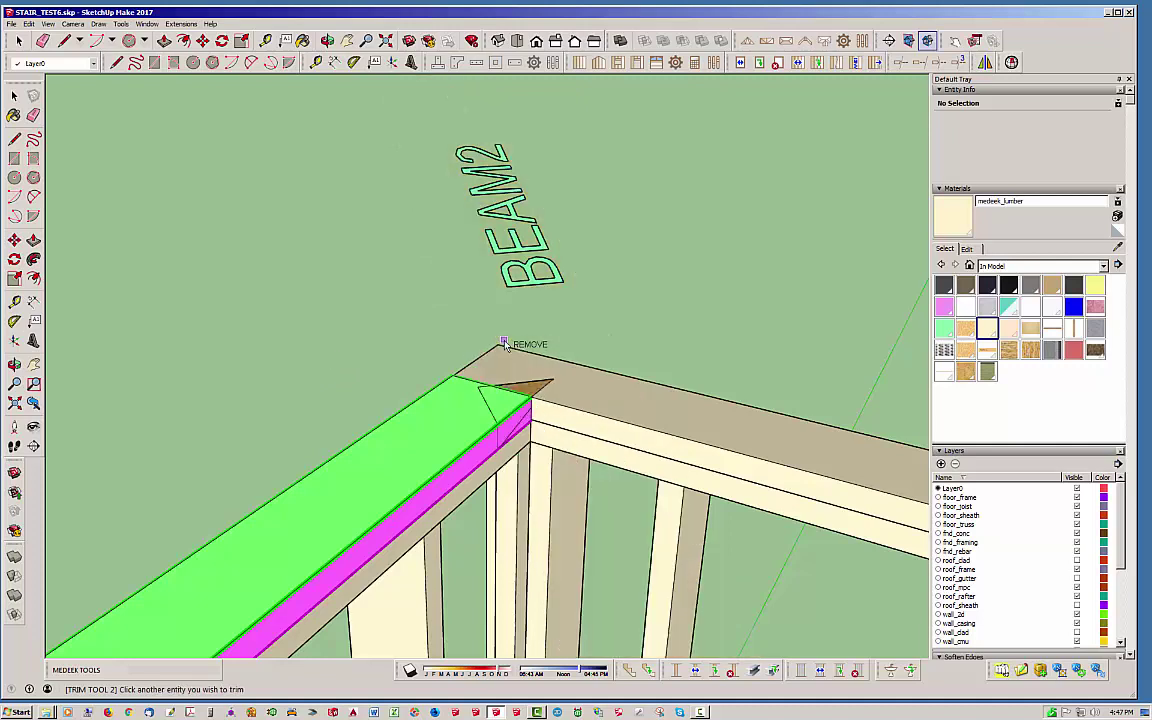
{"action": "middle_click_drag", "start_coordinate": [527, 442], "coordinate": [533, 388]}
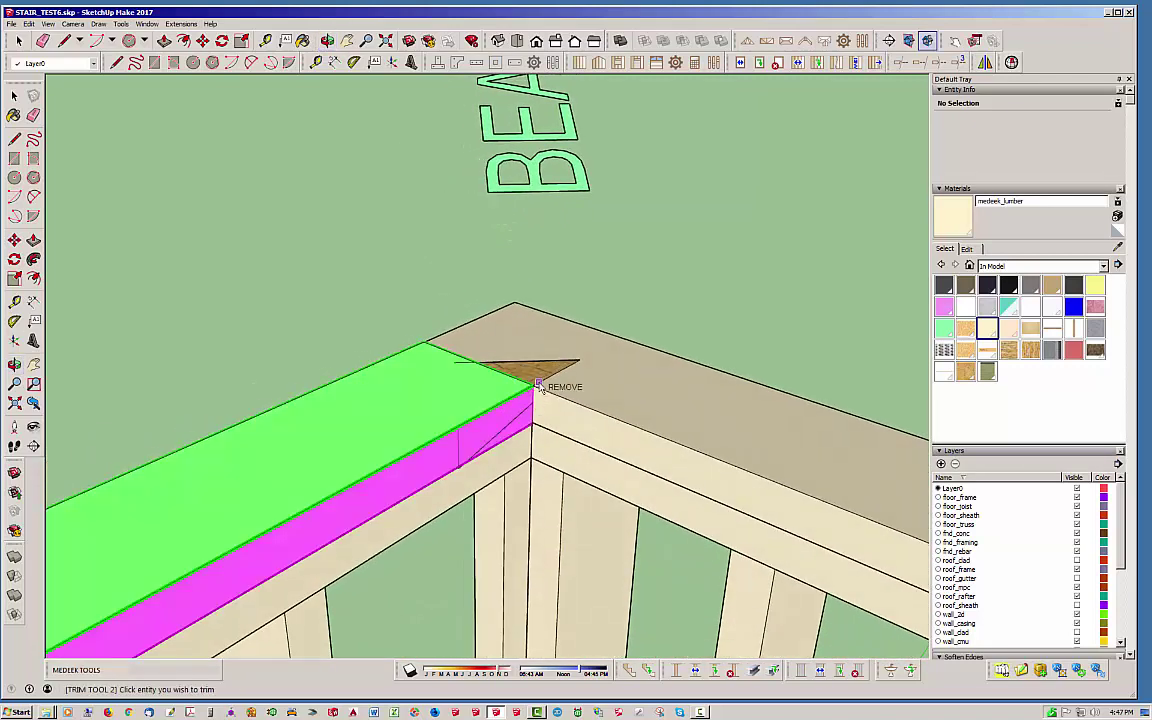
Step: Undo Trim 2 to restore the full BEAM2
{"action": "left_click", "coordinate": [29, 24]}
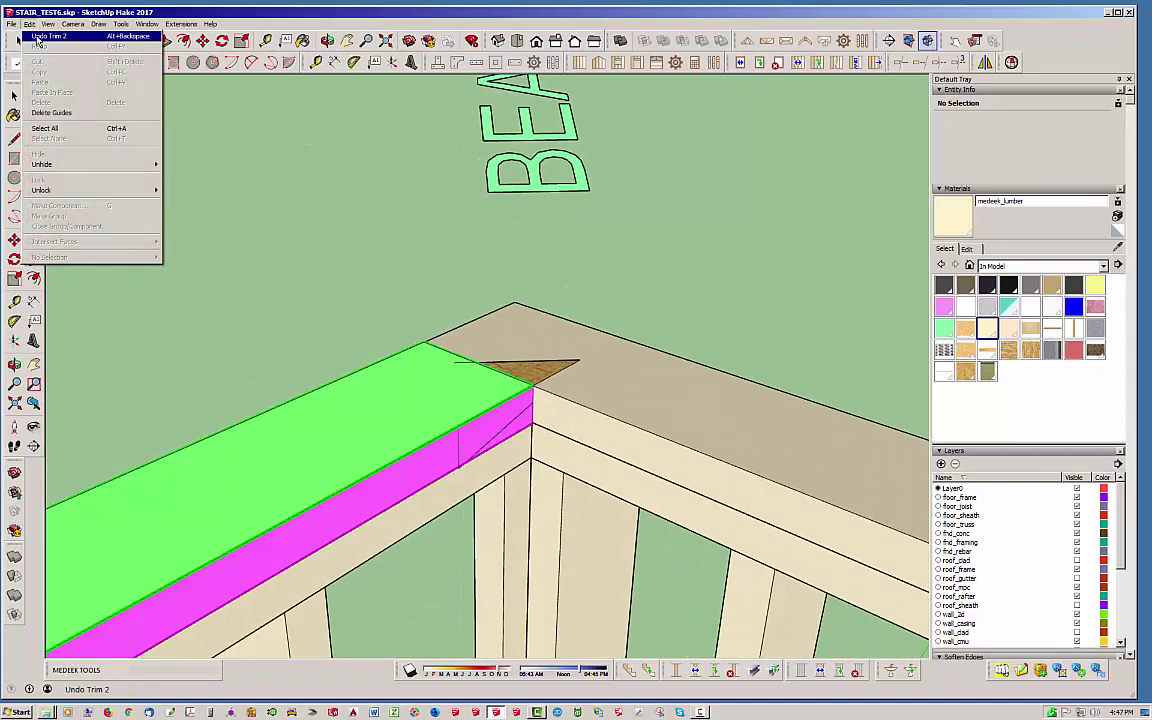
{"action": "left_click", "coordinate": [45, 36]}
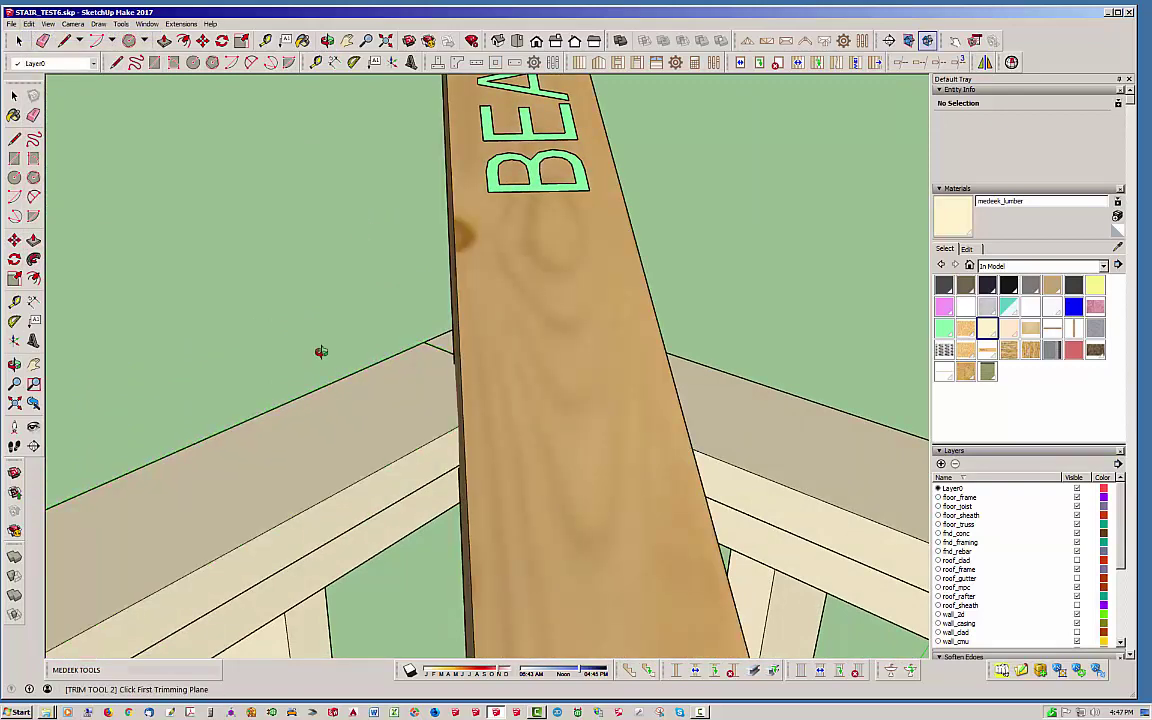
{"action": "middle_click_drag", "start_coordinate": [319, 355], "coordinate": [383, 386]}
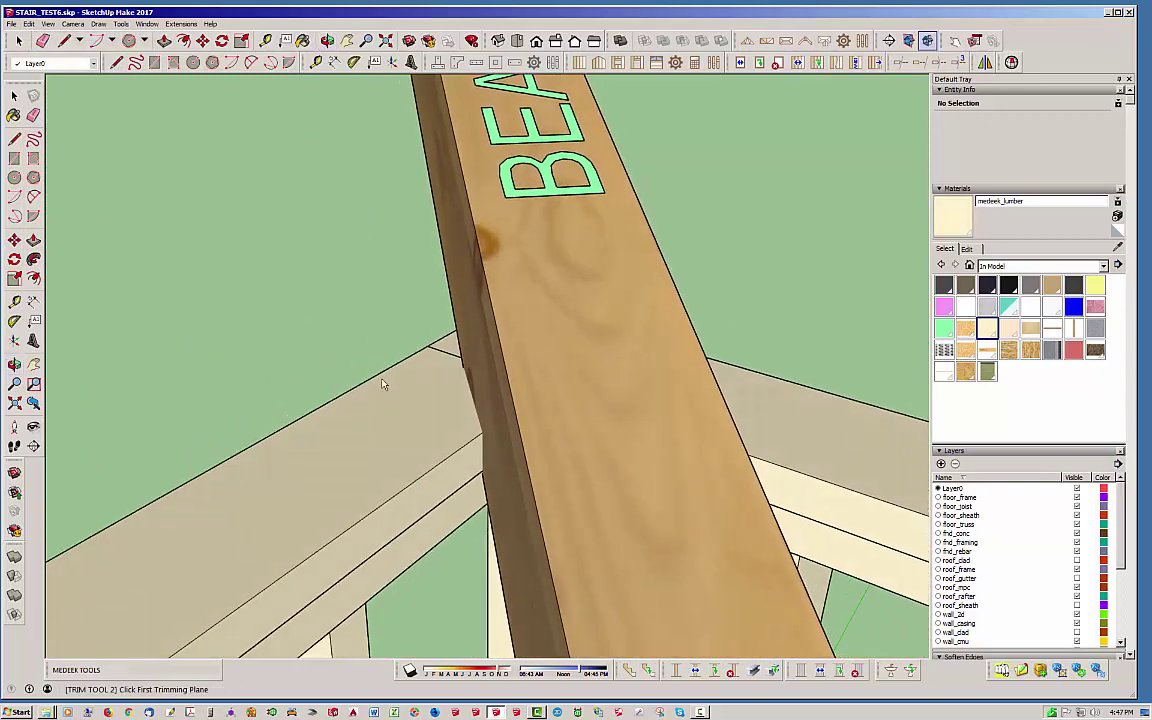
Step: Notch BEAM2 against the plate's top and outer faces, retaining the beam
{"action": "left_click", "coordinate": [415, 437]}
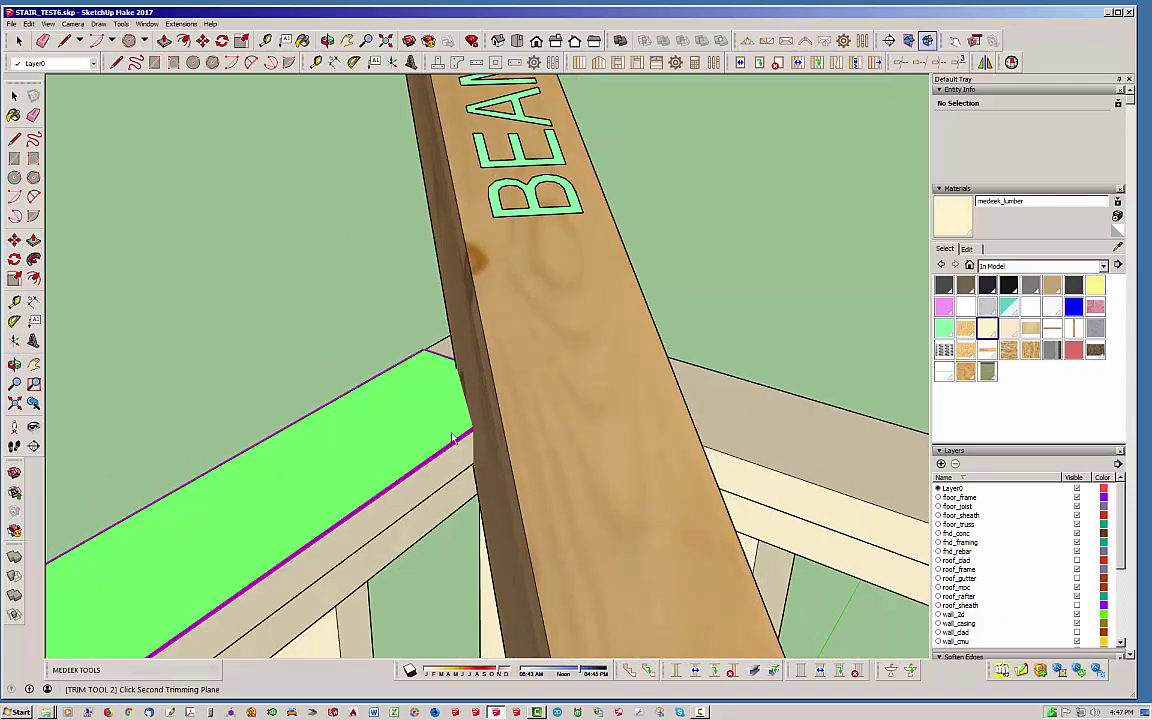
{"action": "left_click", "coordinate": [440, 463]}
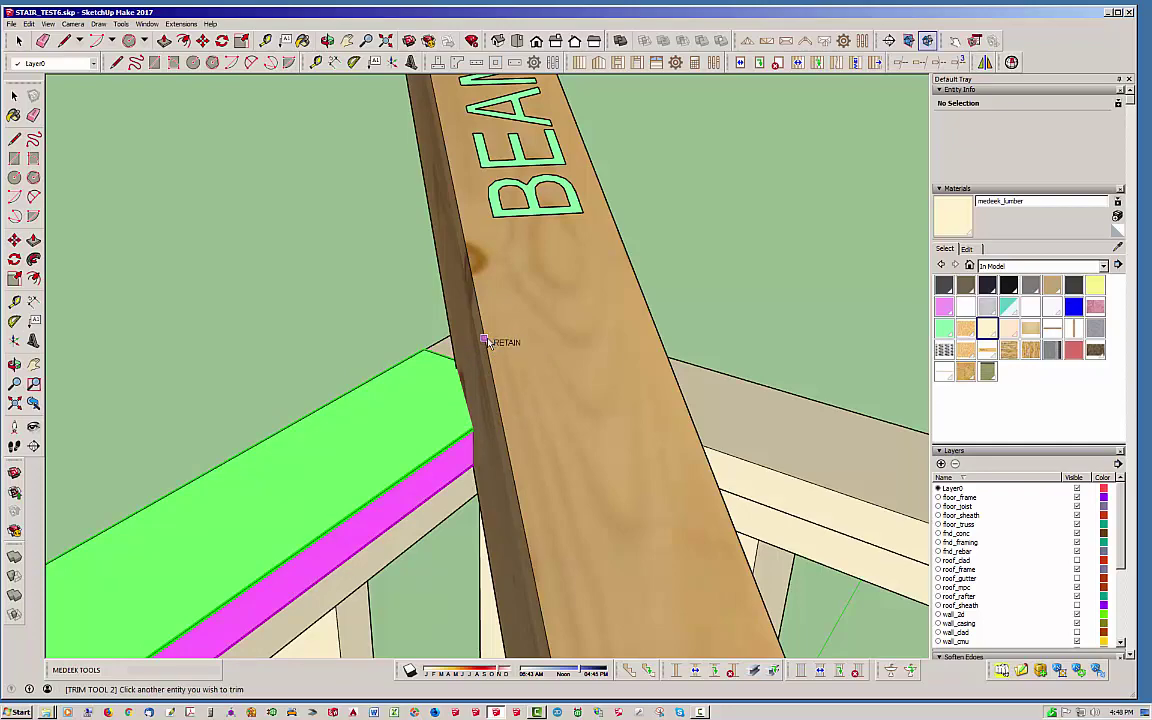
{"action": "middle_click_drag", "start_coordinate": [485, 375], "coordinate": [686, 437]}
{"action": "key", "text": "space"}
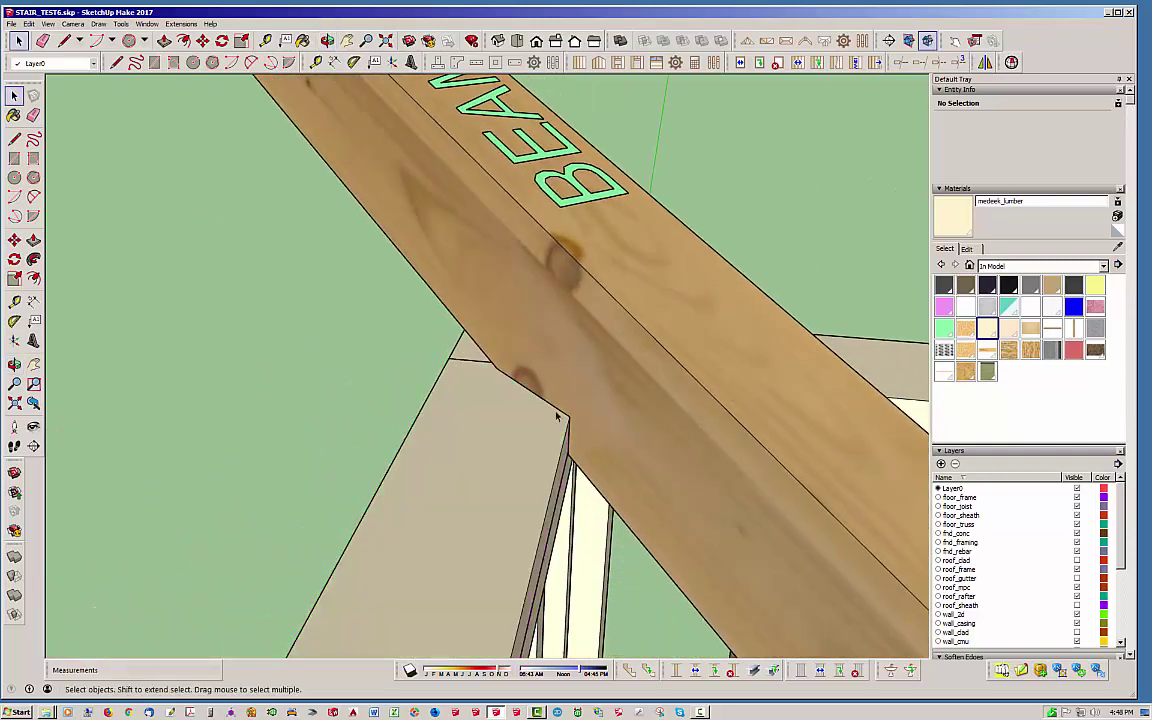
{"action": "middle_click_drag", "start_coordinate": [505, 376], "coordinate": [550, 418]}
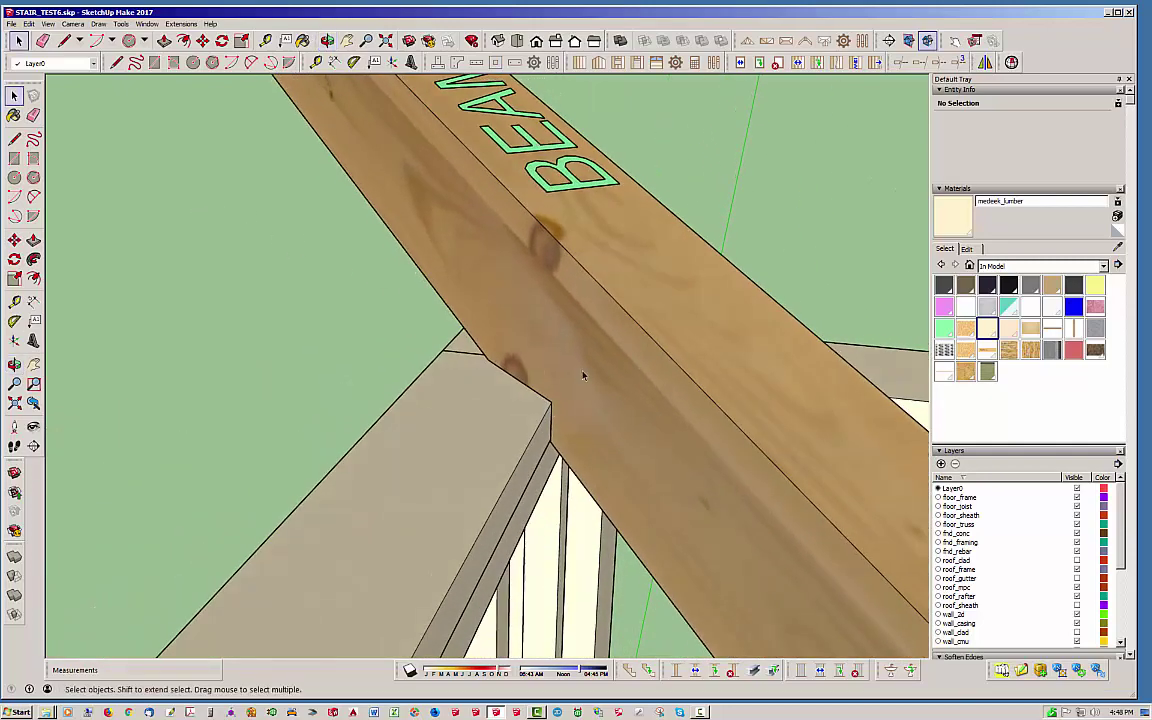
{"action": "middle_click_drag", "start_coordinate": [583, 376], "coordinate": [537, 404]}
{"action": "left_click", "coordinate": [537, 404]}
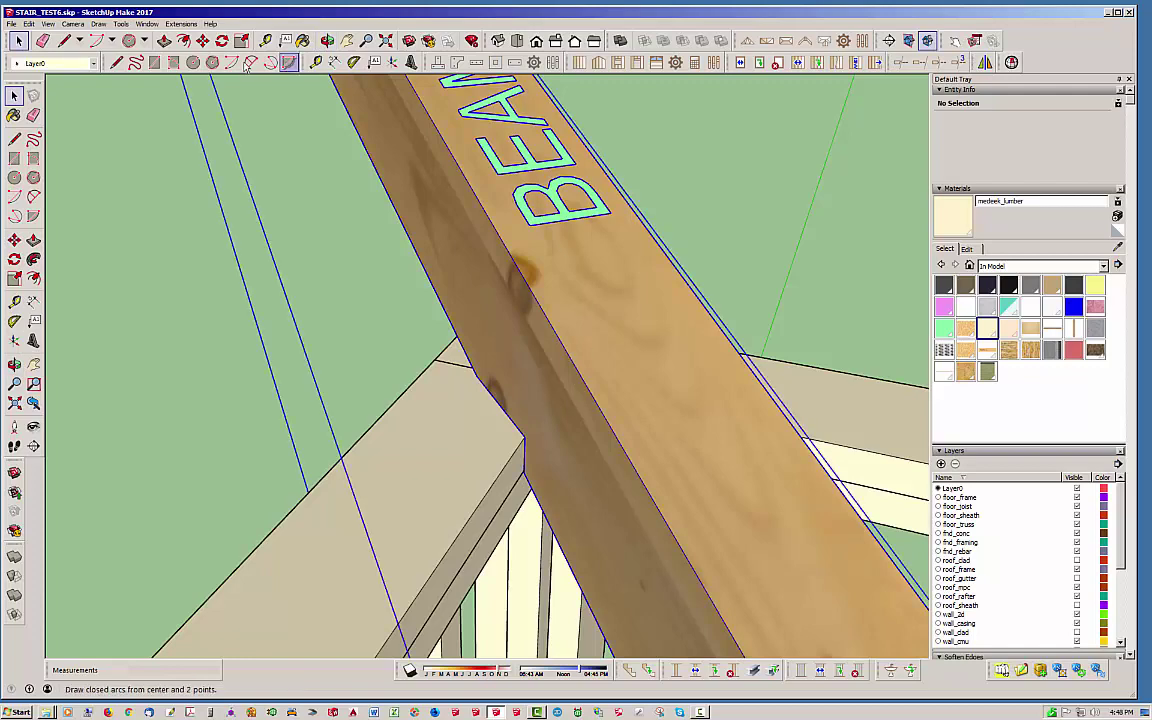
{"action": "left_click", "coordinate": [202, 40]}
{"action": "left_click", "coordinate": [224, 398]}
{"action": "scroll", "coordinate": [219, 351], "scroll_direction": "up", "scroll_amount": 3}
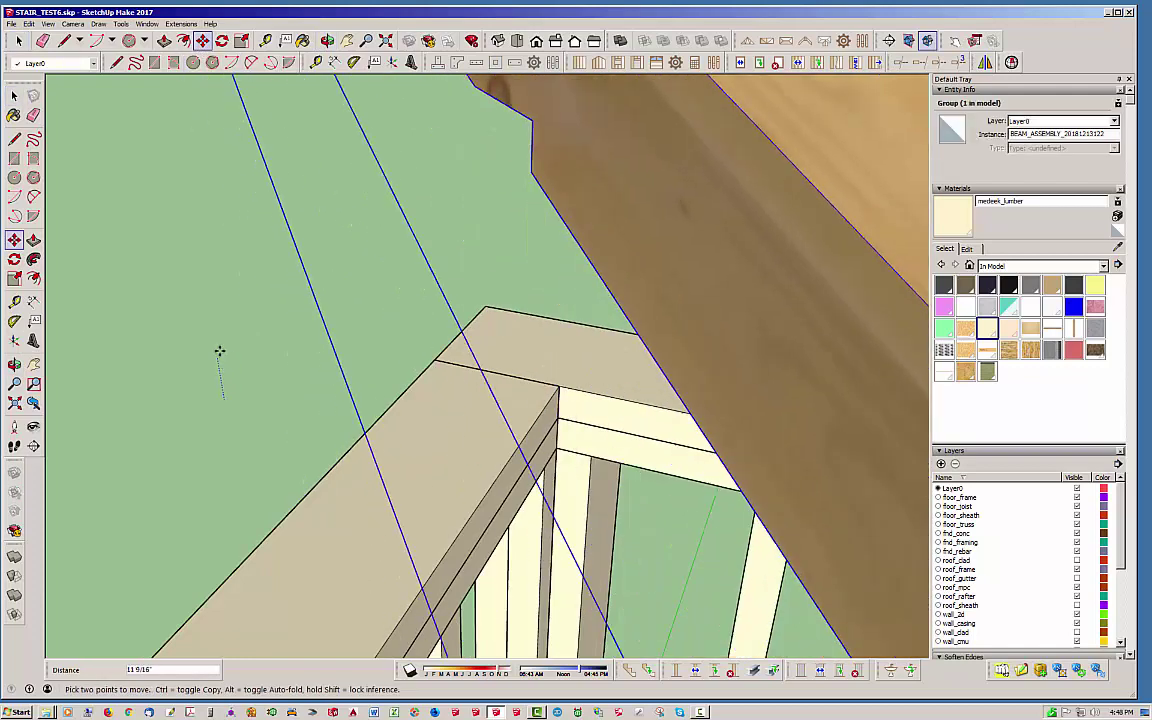
{"action": "scroll", "coordinate": [219, 351], "scroll_direction": "up", "scroll_amount": 1}
{"action": "mouse_move", "coordinate": [216, 339]}
{"action": "middle_mouse_down"}
{"action": "mouse_move", "coordinate": [458, 414]}
{"action": "mouse_move", "coordinate": [690, 520]}
{"action": "mouse_move", "coordinate": [687, 458]}
{"action": "mouse_move", "coordinate": [633, 399]}
{"action": "mouse_move", "coordinate": [607, 522]}
{"action": "mouse_move", "coordinate": [645, 307]}
{"action": "mouse_move", "coordinate": [610, 420]}
{"action": "mouse_move", "coordinate": [520, 570]}
{"action": "mouse_move", "coordinate": [504, 450]}
{"action": "mouse_move", "coordinate": [526, 430]}
{"action": "mouse_move", "coordinate": [502, 465]}
{"action": "middle_mouse_up"}
{"action": "scroll", "coordinate": [515, 592], "scroll_direction": "up", "scroll_amount": 4}
{"action": "scroll", "coordinate": [678, 476], "scroll_direction": "down", "scroll_amount": 6}
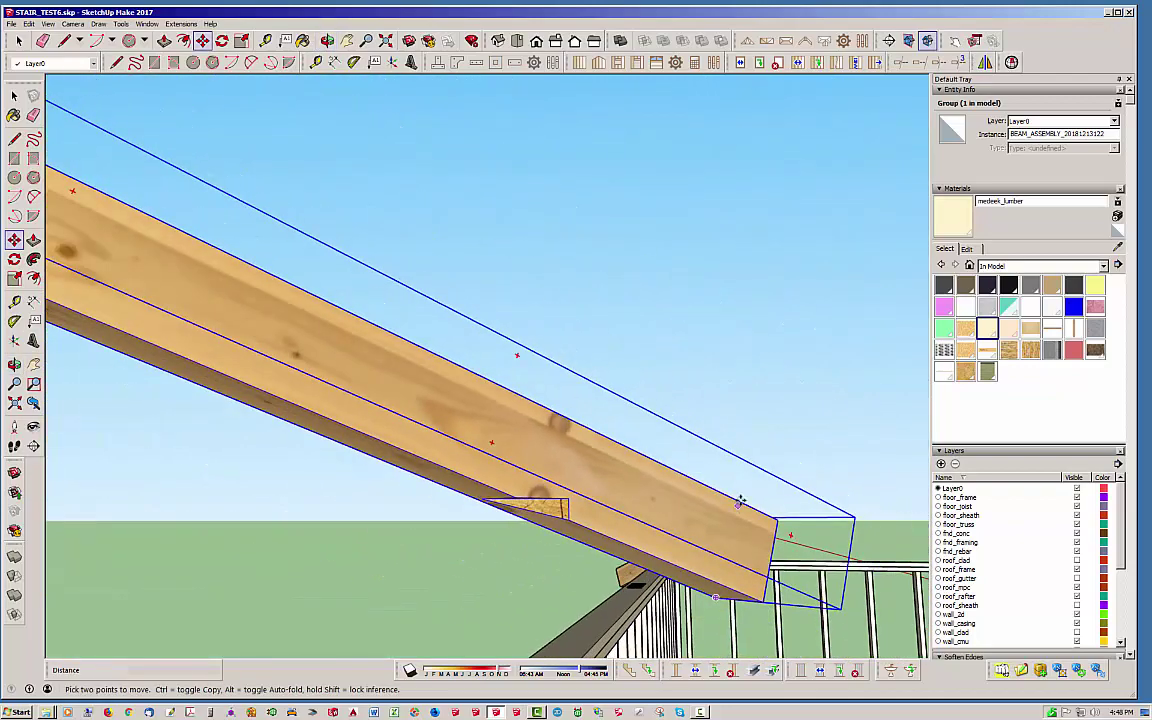
{"action": "mouse_move", "coordinate": [680, 480]}
{"action": "middle_mouse_down"}
{"action": "mouse_move", "coordinate": [540, 618]}
{"action": "mouse_move", "coordinate": [410, 566]}
{"action": "mouse_move", "coordinate": [669, 489]}
{"action": "middle_mouse_up"}
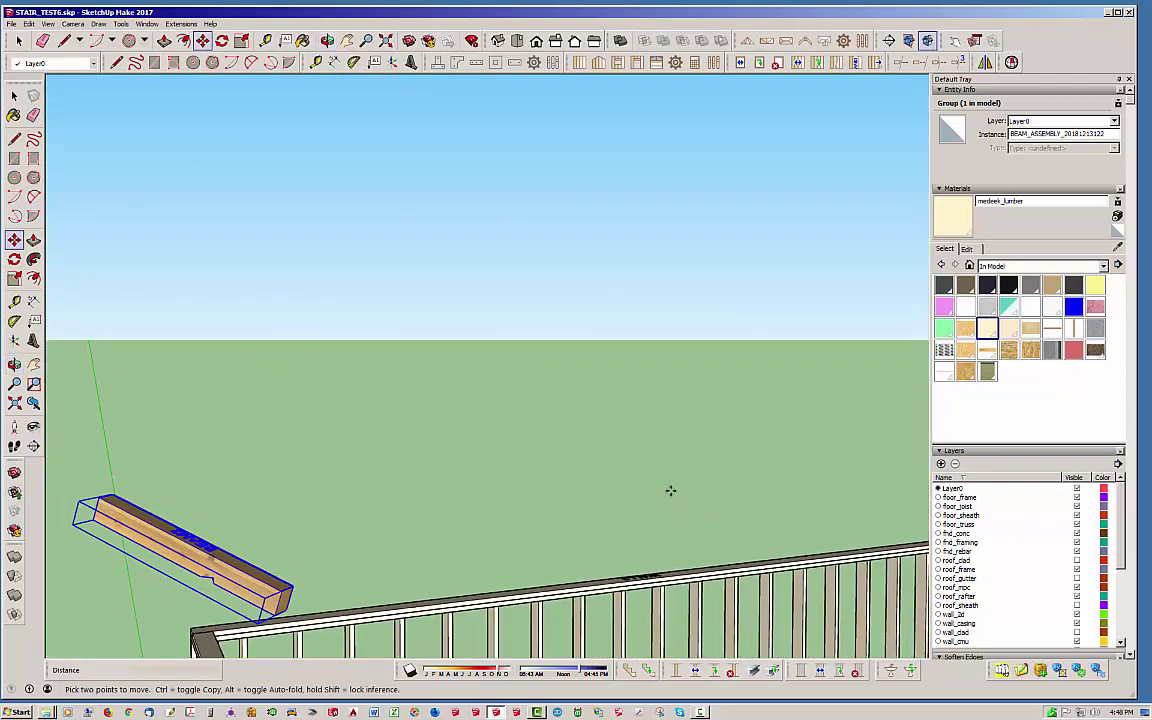
{"action": "scroll", "coordinate": [175, 630], "scroll_direction": "up", "scroll_amount": 4}
{"action": "scroll", "coordinate": [245, 578], "scroll_direction": "up", "scroll_amount": 1}
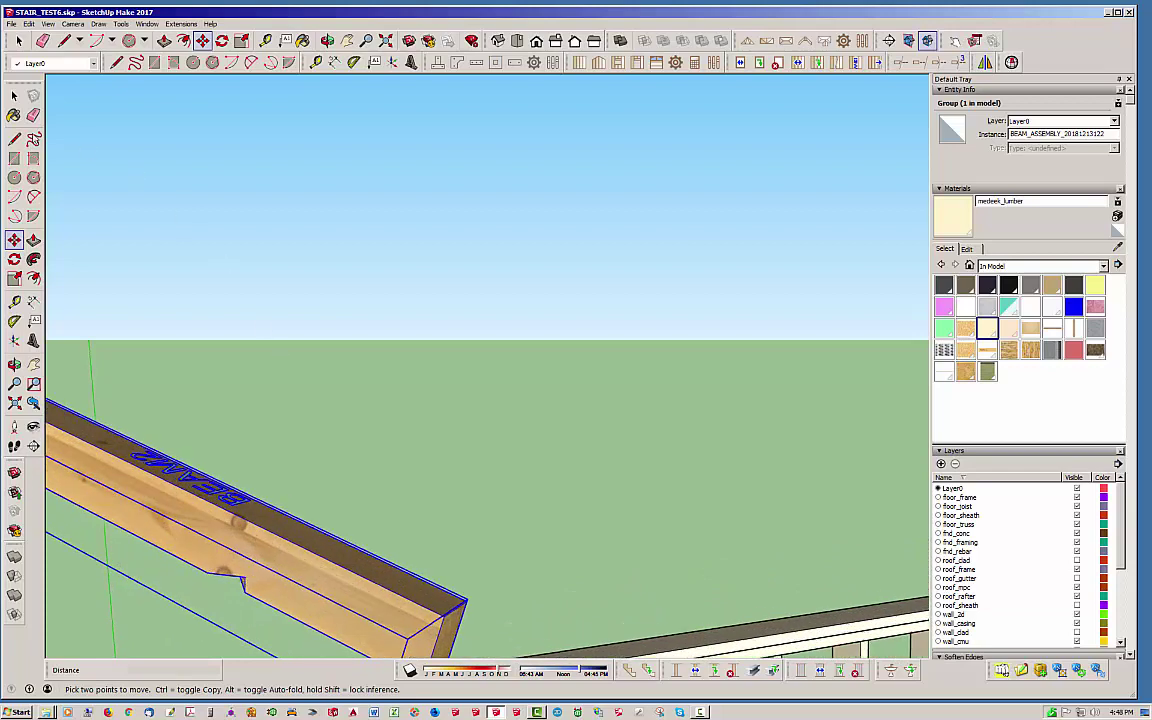
{"action": "left_click", "coordinate": [29, 23]}
{"action": "left_click", "coordinate": [38, 37]}
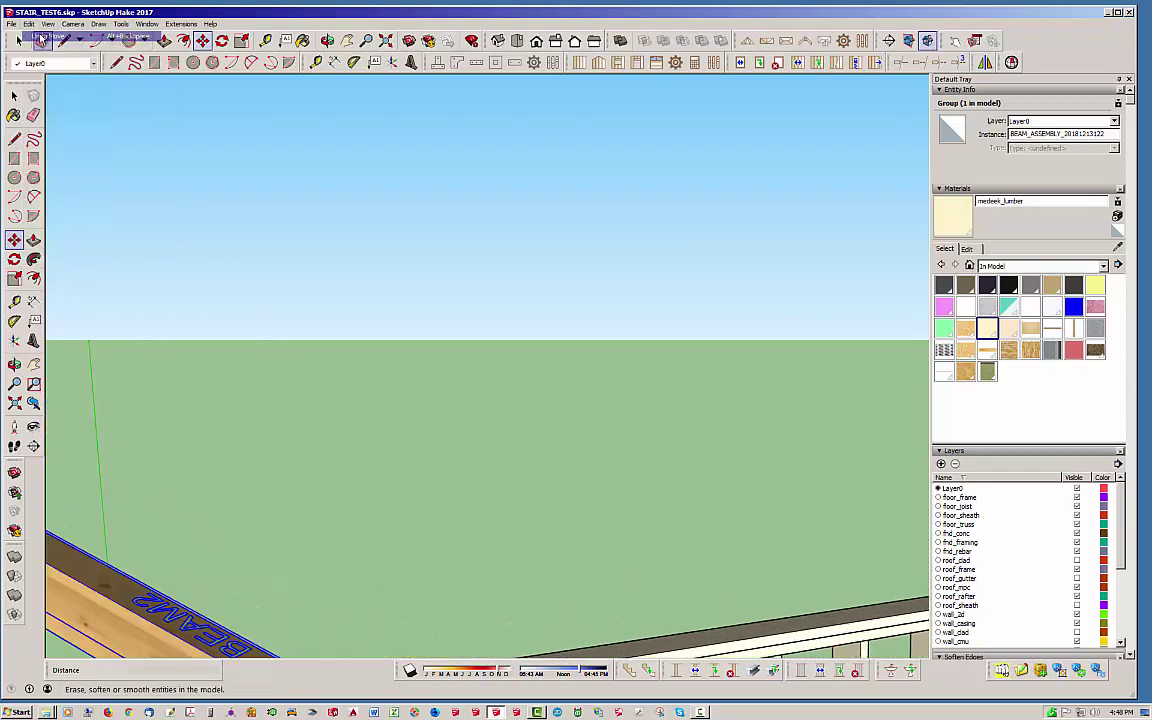
{"action": "middle_click_drag", "start_coordinate": [254, 332], "coordinate": [283, 412]}
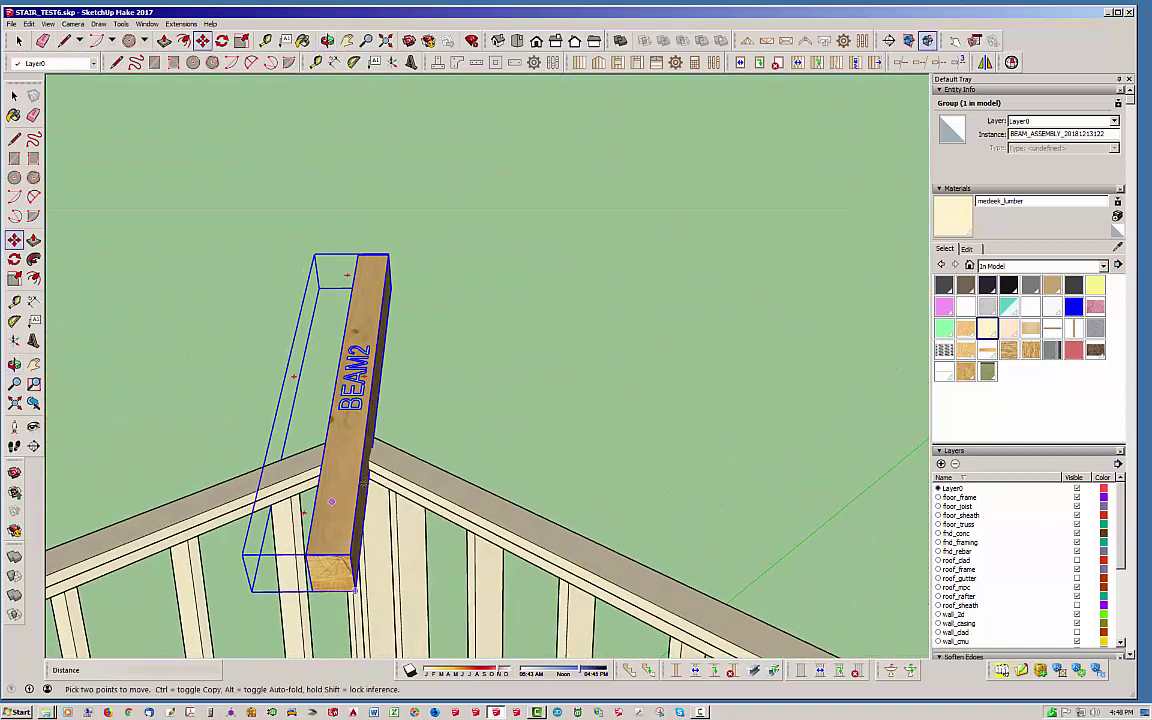
{"action": "key", "text": "space"}
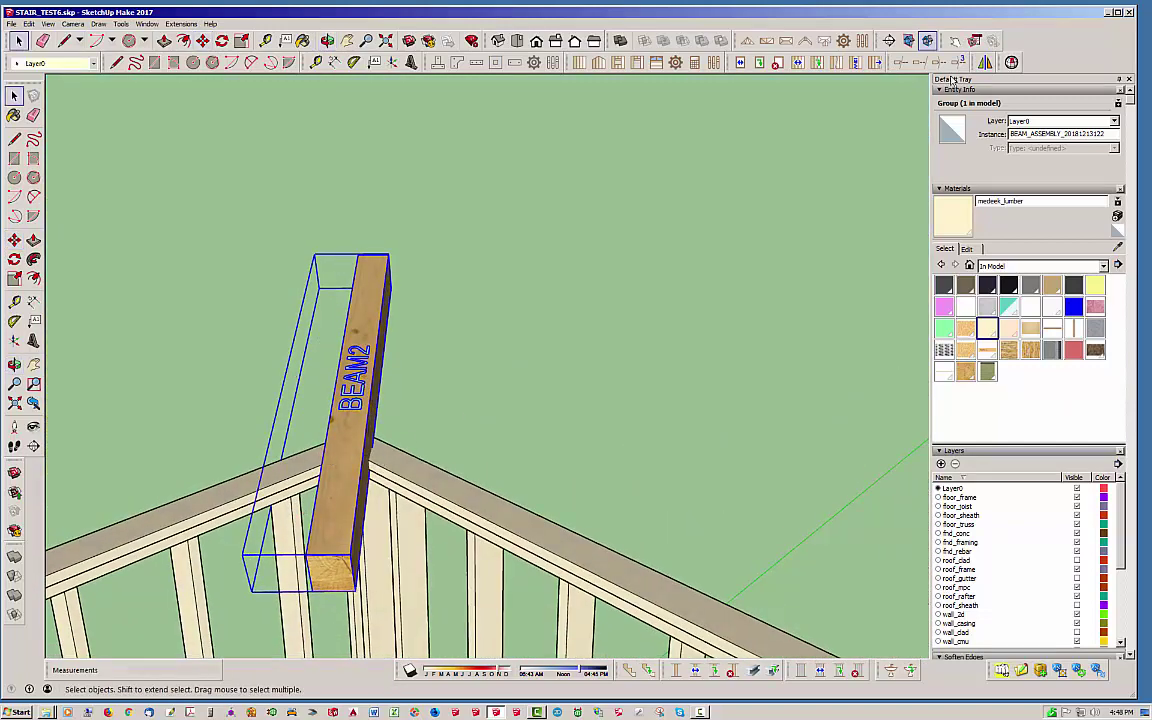
Step: Trim BEAM2 against the wall plate faces with Trim Member 2, keeping the beam
{"action": "left_click", "coordinate": [843, 42]}
{"action": "scroll", "coordinate": [372, 455], "scroll_direction": "up", "scroll_amount": 1}
{"action": "scroll", "coordinate": [372, 455], "scroll_direction": "up", "scroll_amount": 2}
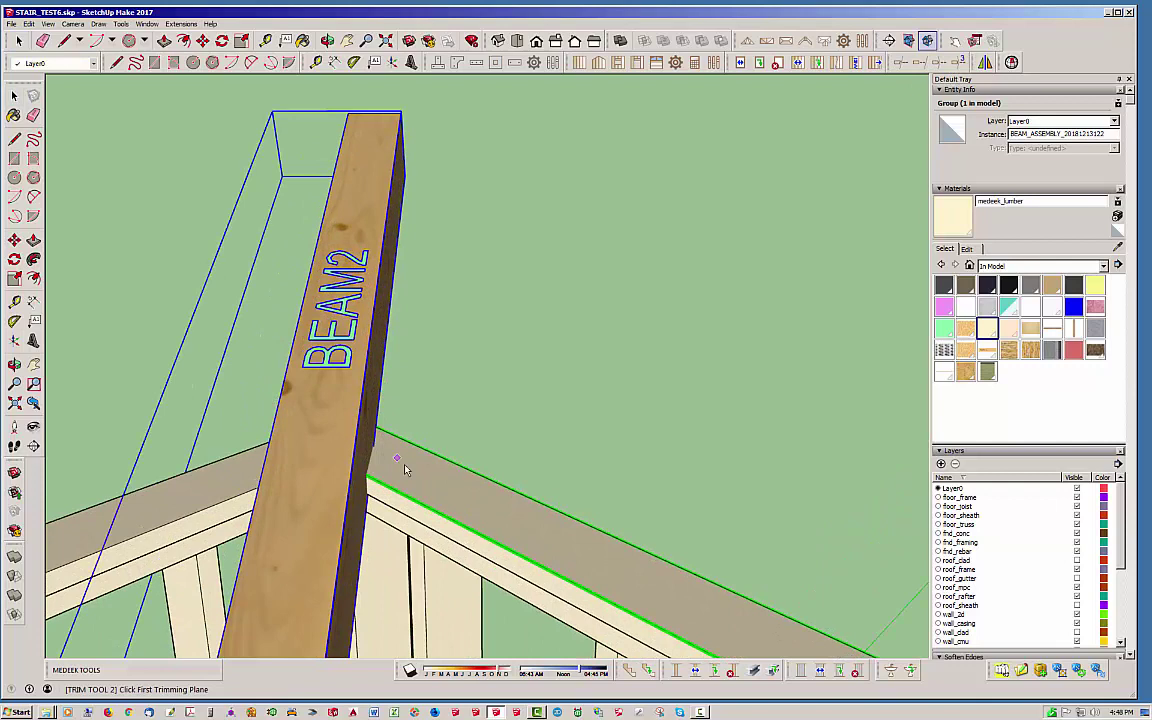
{"action": "left_click", "coordinate": [400, 510]}
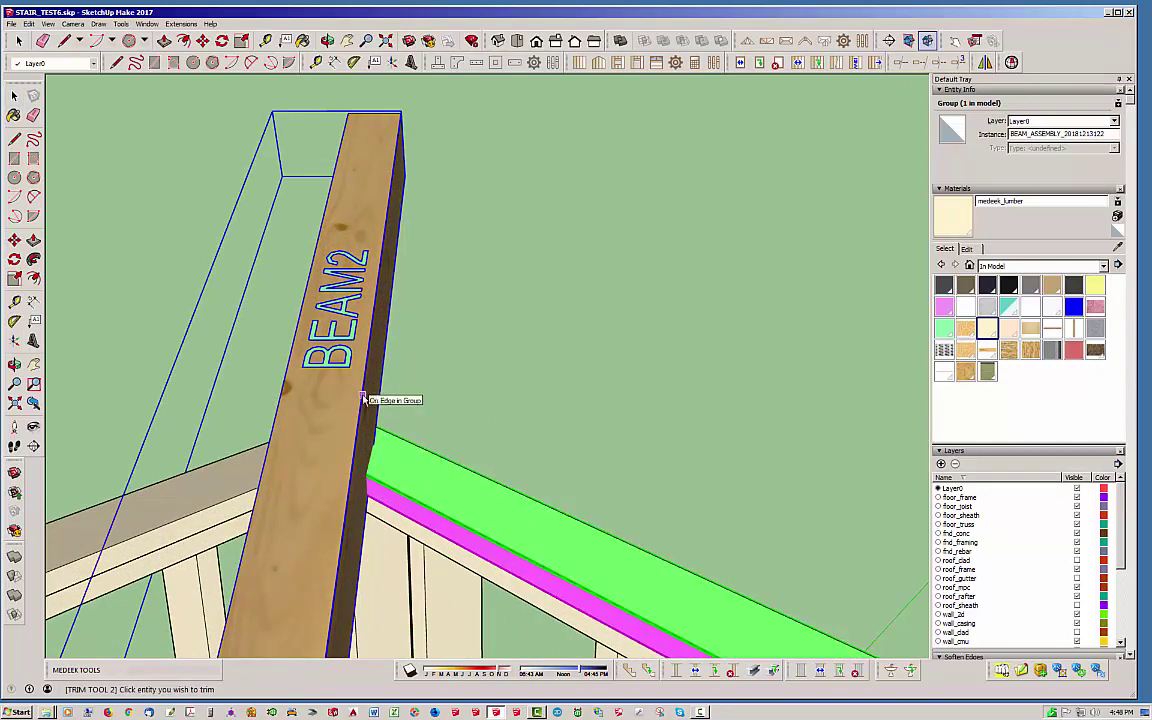
{"action": "left_click", "coordinate": [363, 398]}
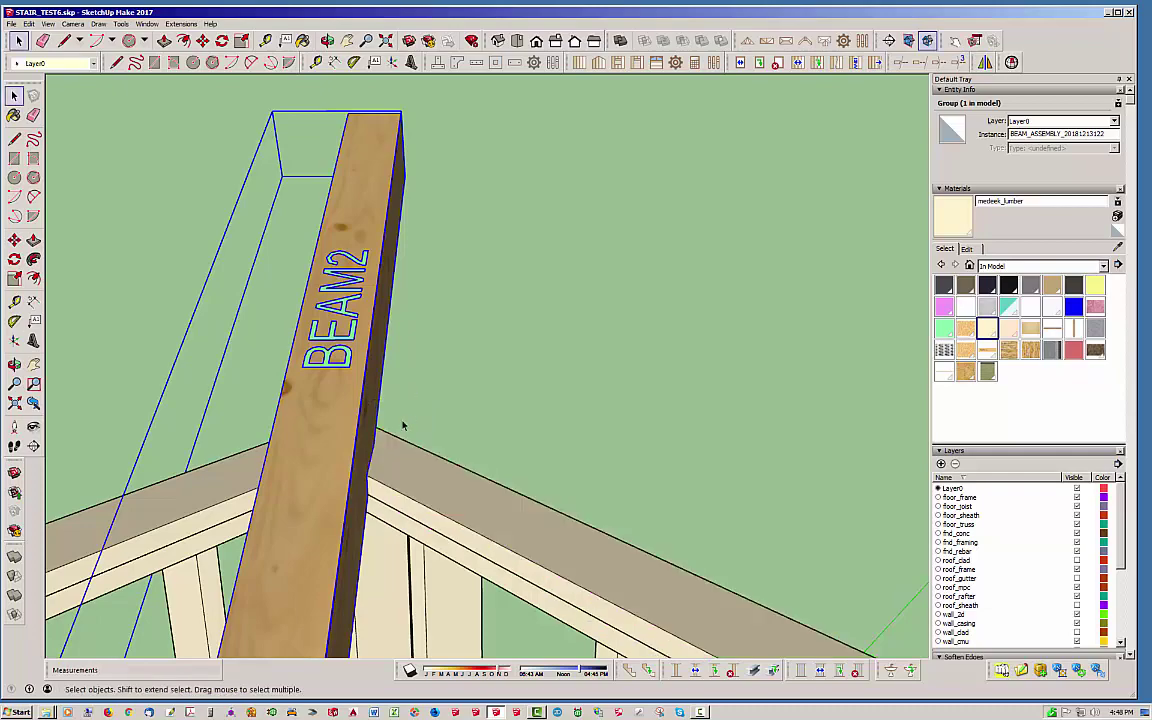
{"action": "middle_click_drag", "start_coordinate": [398, 424], "coordinate": [673, 423]}
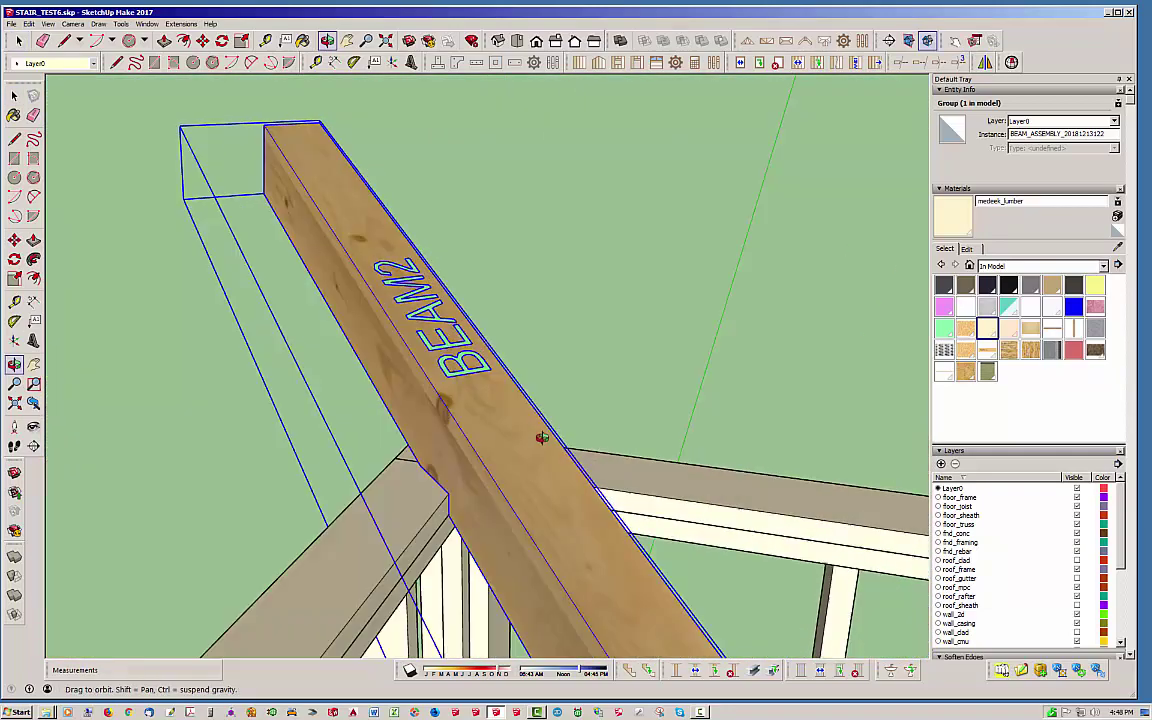
{"action": "left_click_drag", "start_coordinate": [541, 437], "coordinate": [500, 380]}
{"action": "key", "text": "space"}
Step: Move the BEAM2 group upward about 1' 6 5/8" to expose its notched end
{"action": "left_click", "coordinate": [489, 348]}
{"action": "left_click", "coordinate": [410, 383]}
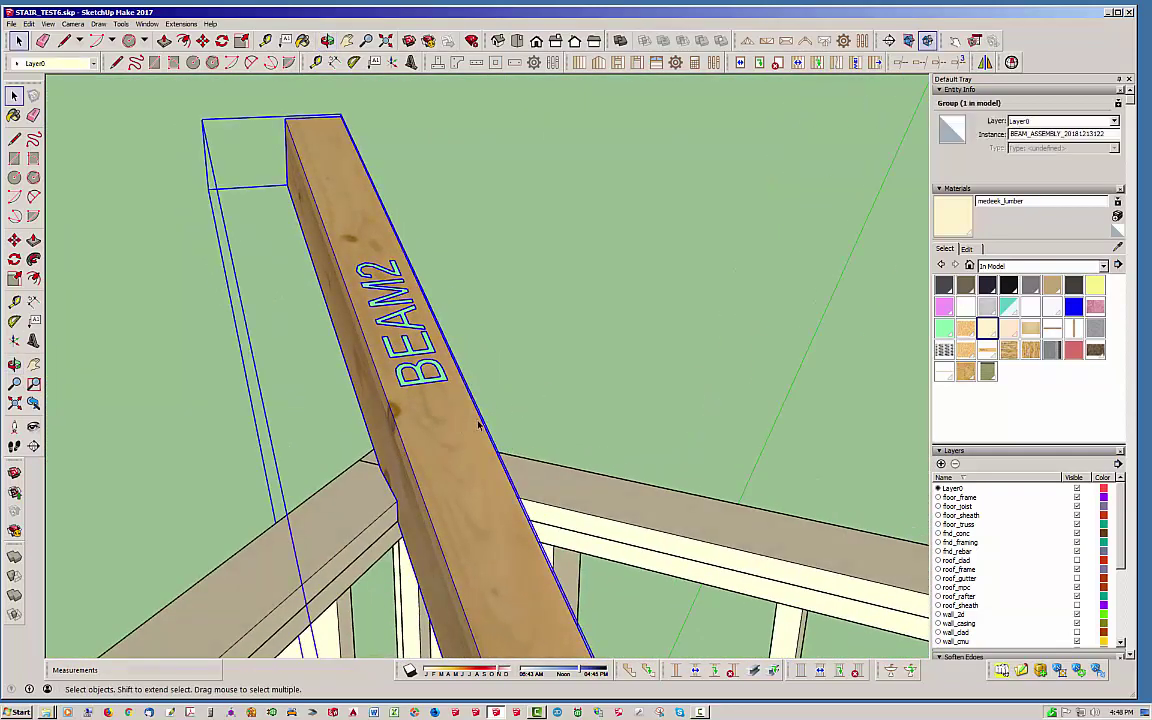
{"action": "left_click", "coordinate": [202, 40]}
{"action": "left_click", "coordinate": [597, 393]}
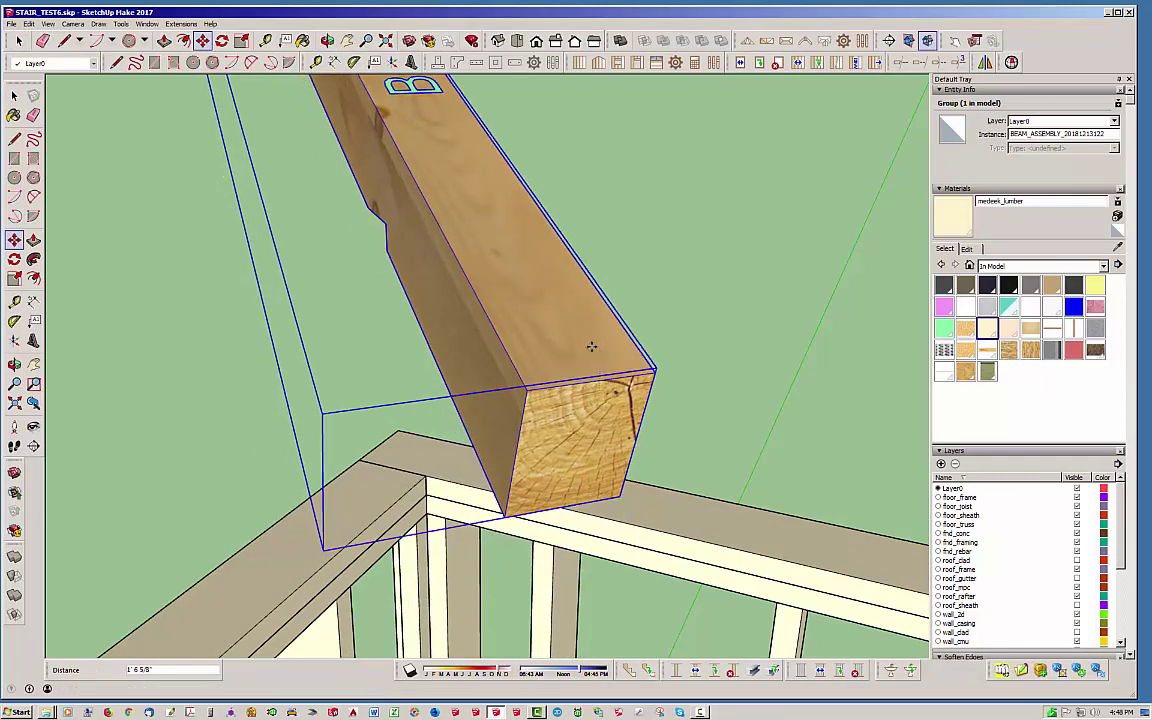
Step: Orbit around the lifted BEAM2 to view its notched underside
{"action": "middle_click_drag", "start_coordinate": [555, 318], "coordinate": [182, 438]}
{"action": "middle_click_drag", "start_coordinate": [511, 451], "coordinate": [365, 467]}
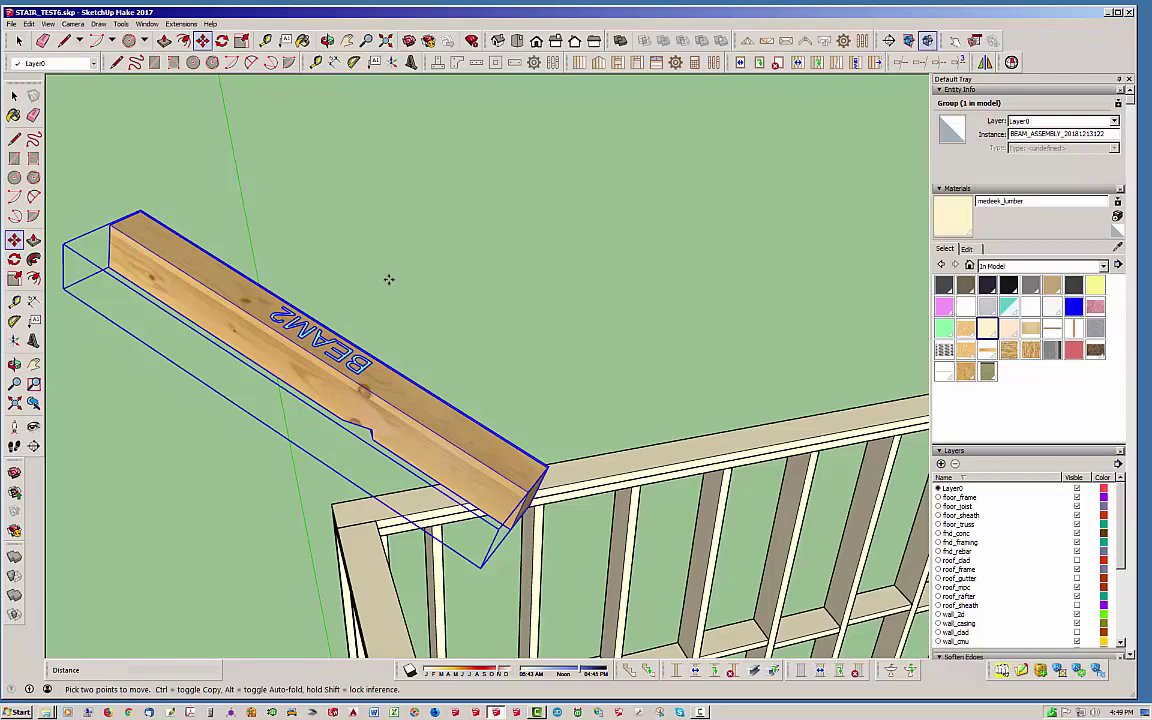
{"action": "middle_click_drag", "start_coordinate": [400, 420], "coordinate": [412, 385]}
Step: Undo the move so the notched BEAM2 sits back over the corner top plate
{"action": "key", "text": "m"}
{"action": "left_click", "coordinate": [29, 23]}
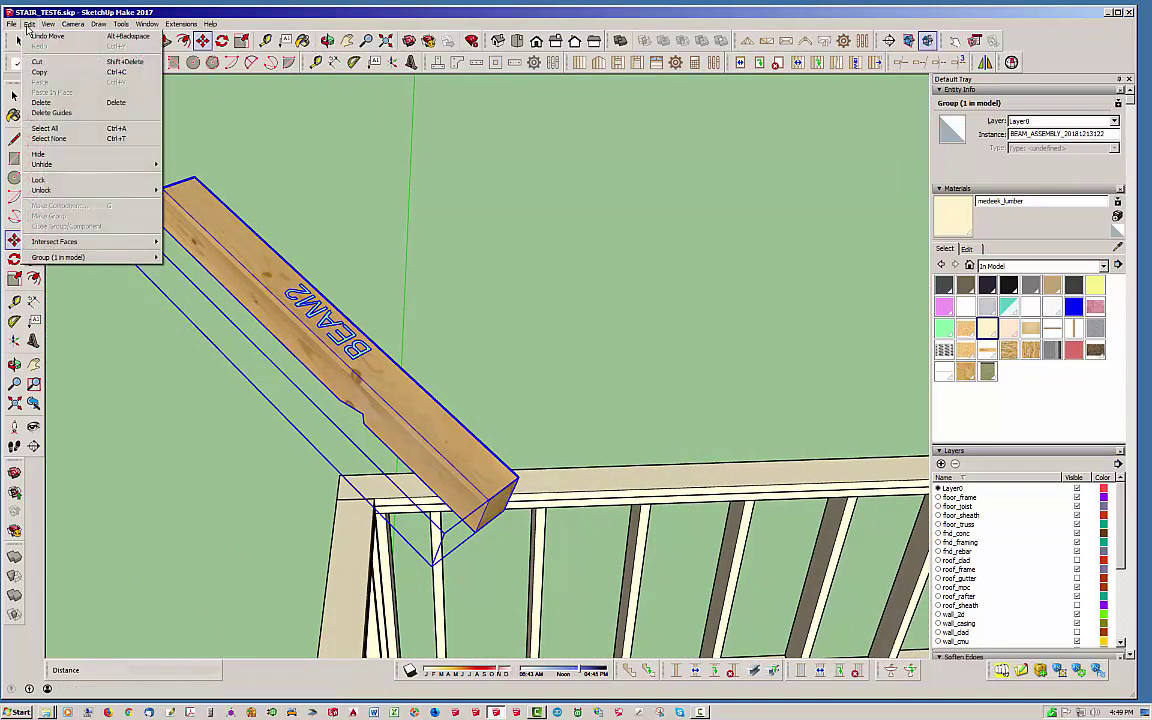
{"action": "left_click", "coordinate": [35, 38]}
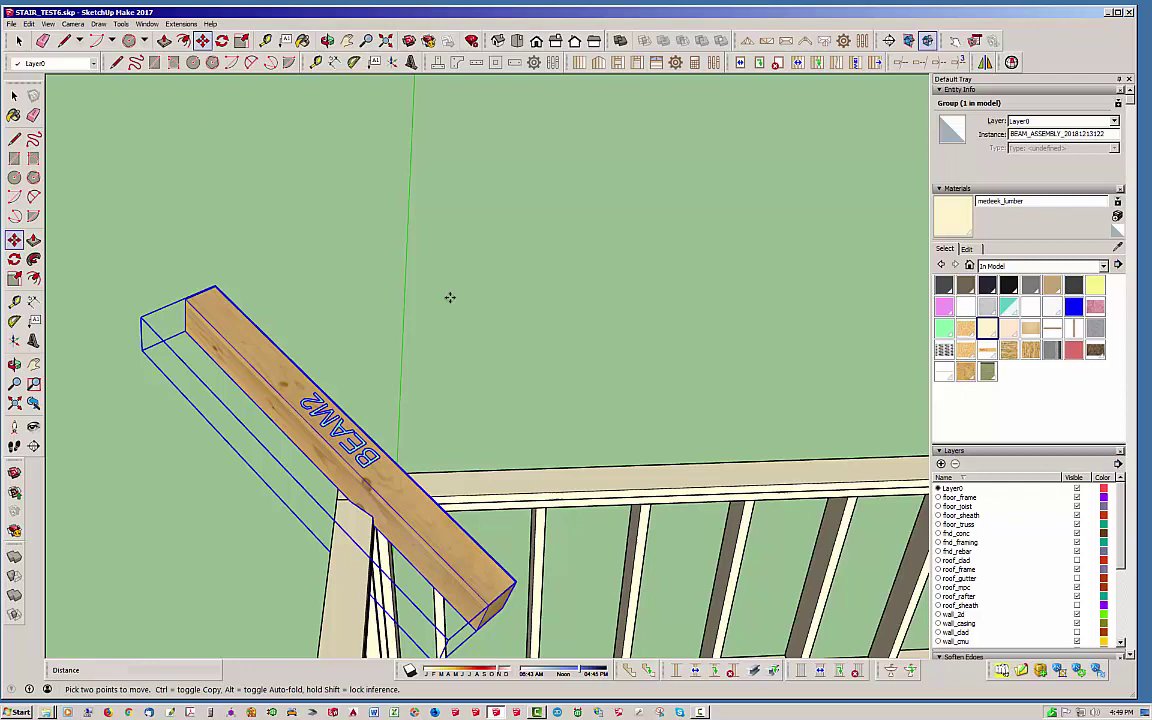
{"action": "key", "text": "space"}
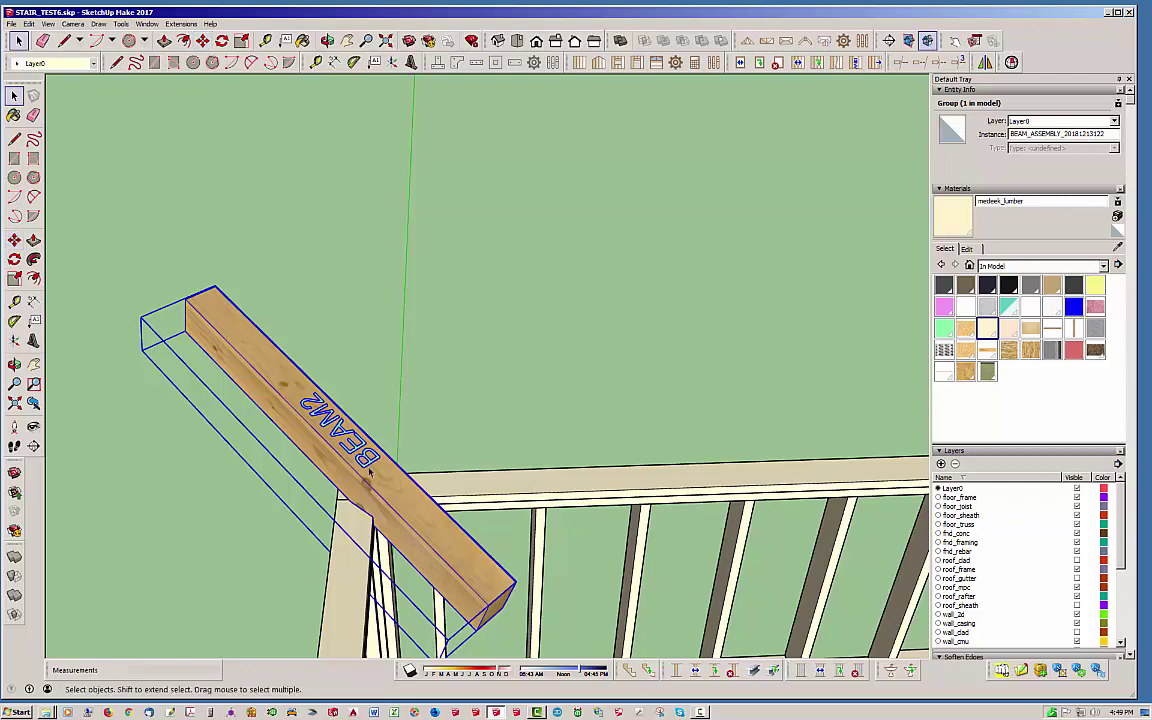
{"action": "middle_click_drag", "start_coordinate": [370, 473], "coordinate": [297, 499]}
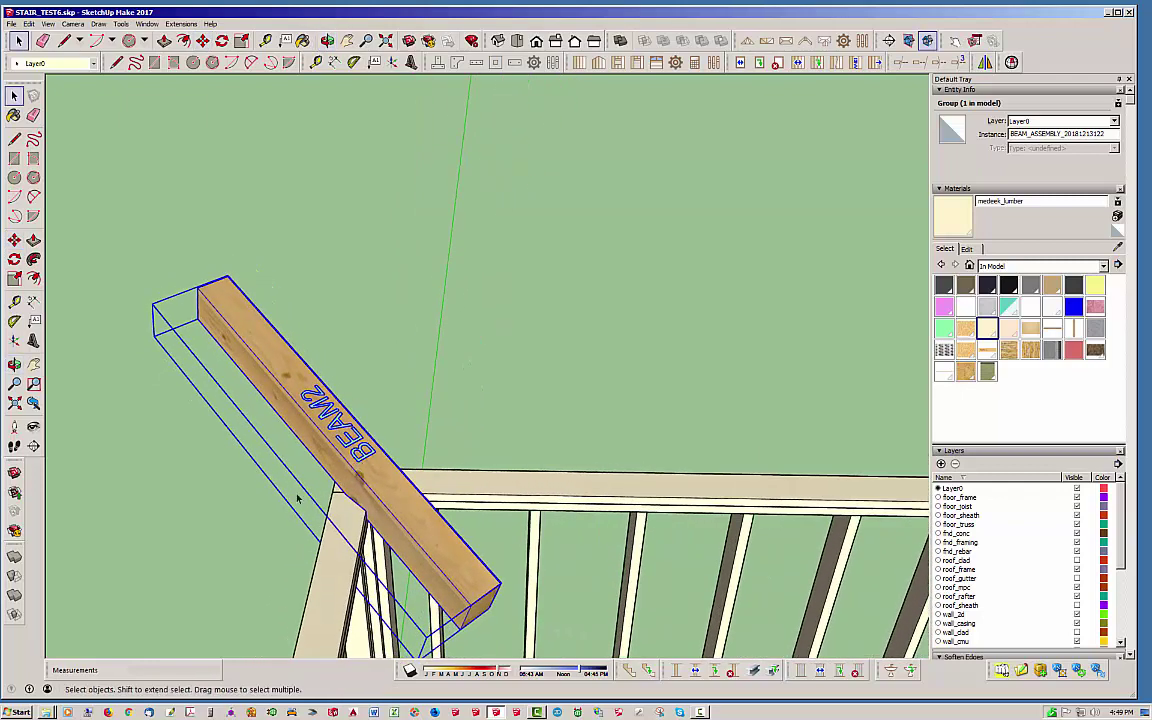
Step: Deselect the beam and orbit until BEAM2 runs diagonally over the wall corner
{"action": "left_click", "coordinate": [504, 424]}
{"action": "middle_click_drag", "start_coordinate": [476, 452], "coordinate": [310, 180]}
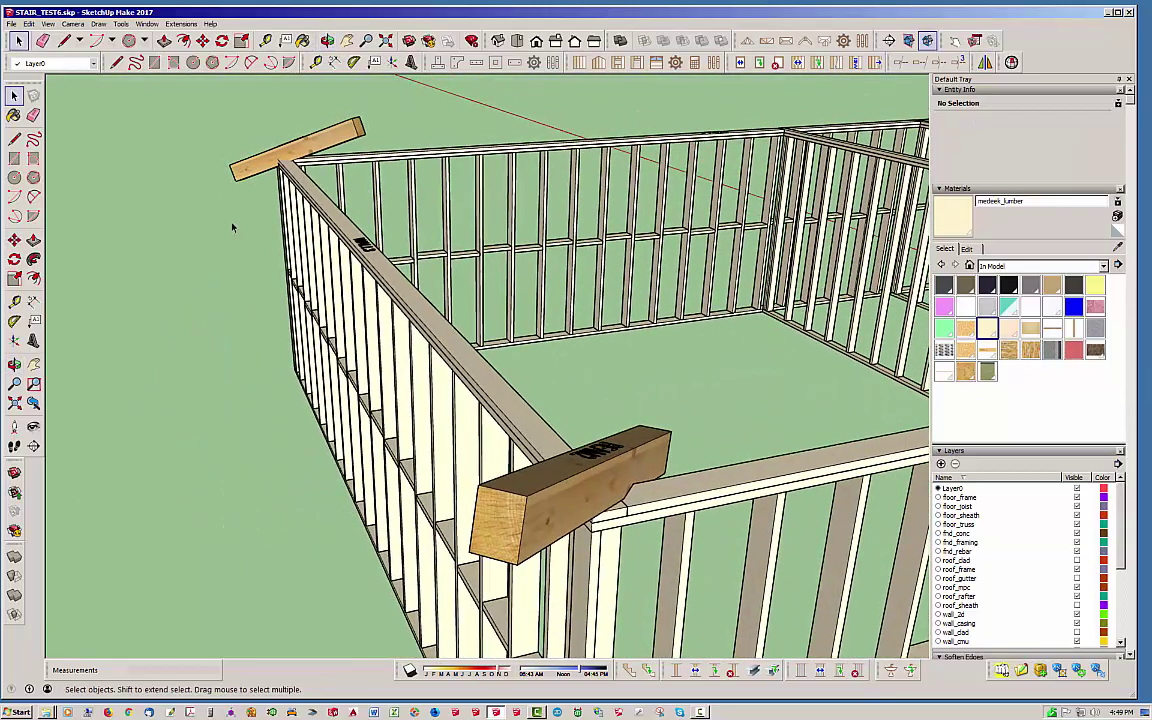
{"action": "scroll", "coordinate": [232, 227], "scroll_direction": "down", "scroll_amount": 5}
{"action": "middle_click_drag", "start_coordinate": [300, 400], "coordinate": [580, 420]}
{"action": "scroll", "coordinate": [548, 455], "scroll_direction": "up", "scroll_amount": 6}
{"action": "scroll", "coordinate": [535, 492], "scroll_direction": "down", "scroll_amount": 5}
{"action": "scroll", "coordinate": [562, 501], "scroll_direction": "up", "scroll_amount": 5}
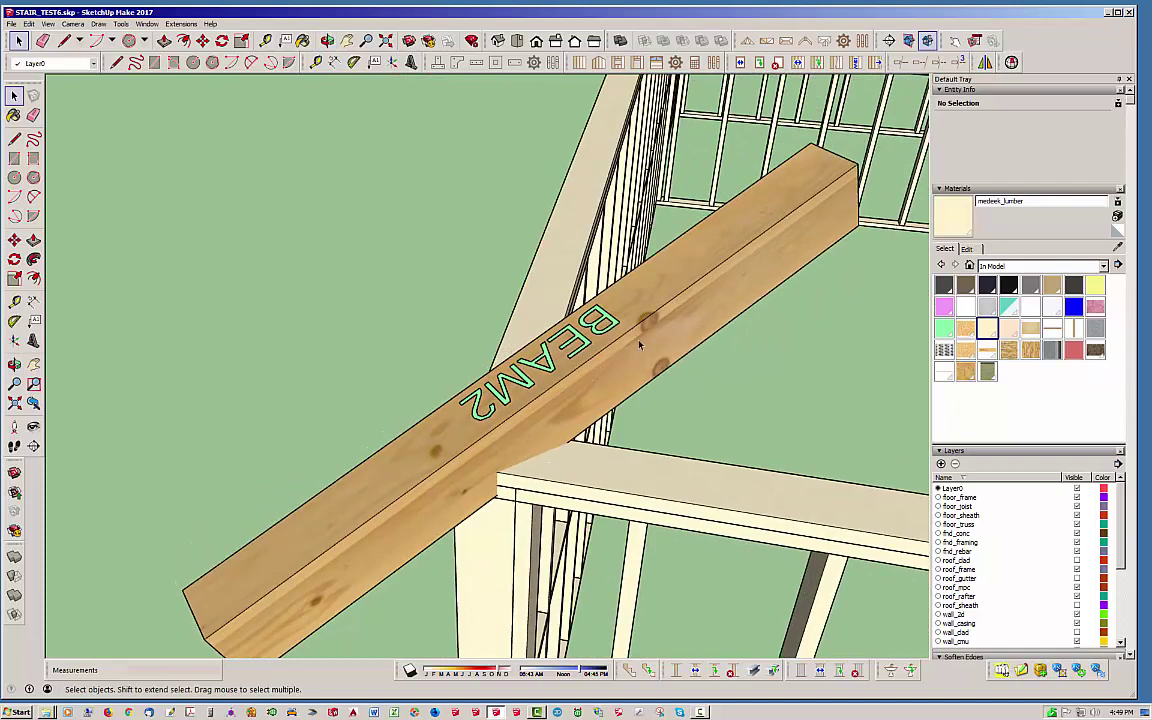
{"action": "middle_click_drag", "start_coordinate": [379, 472], "coordinate": [591, 458]}
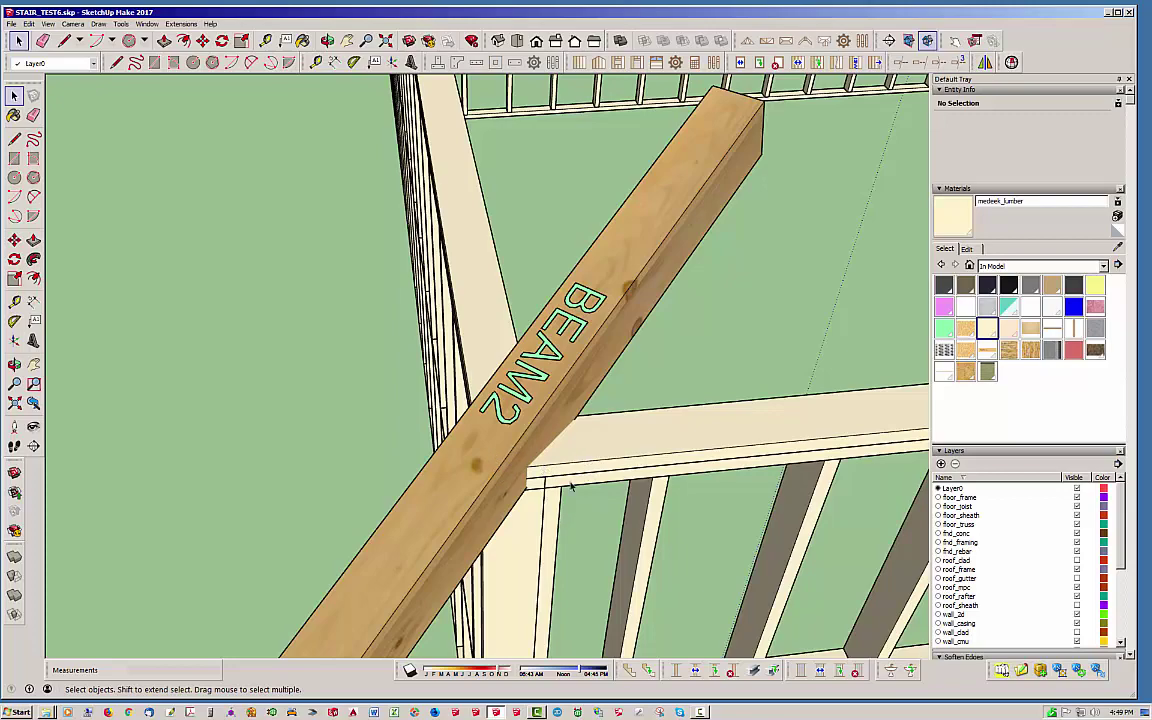
{"action": "middle_click_drag", "start_coordinate": [483, 451], "coordinate": [705, 412]}
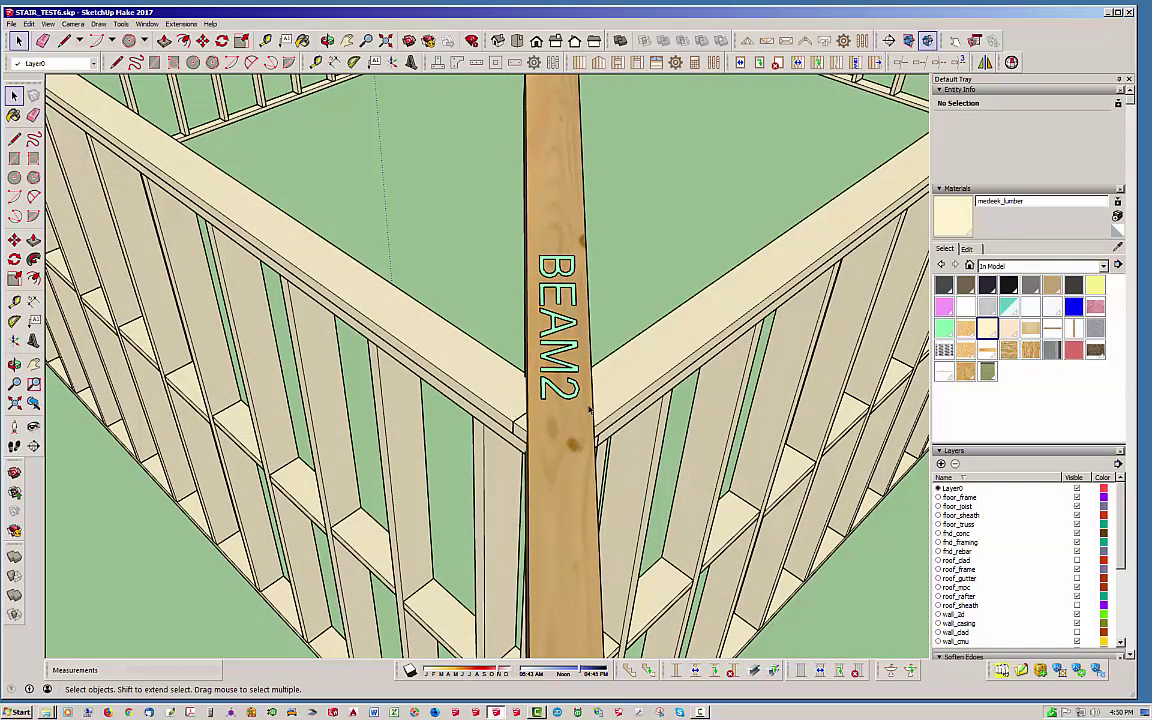
{"action": "middle_click_drag", "start_coordinate": [547, 430], "coordinate": [720, 300]}
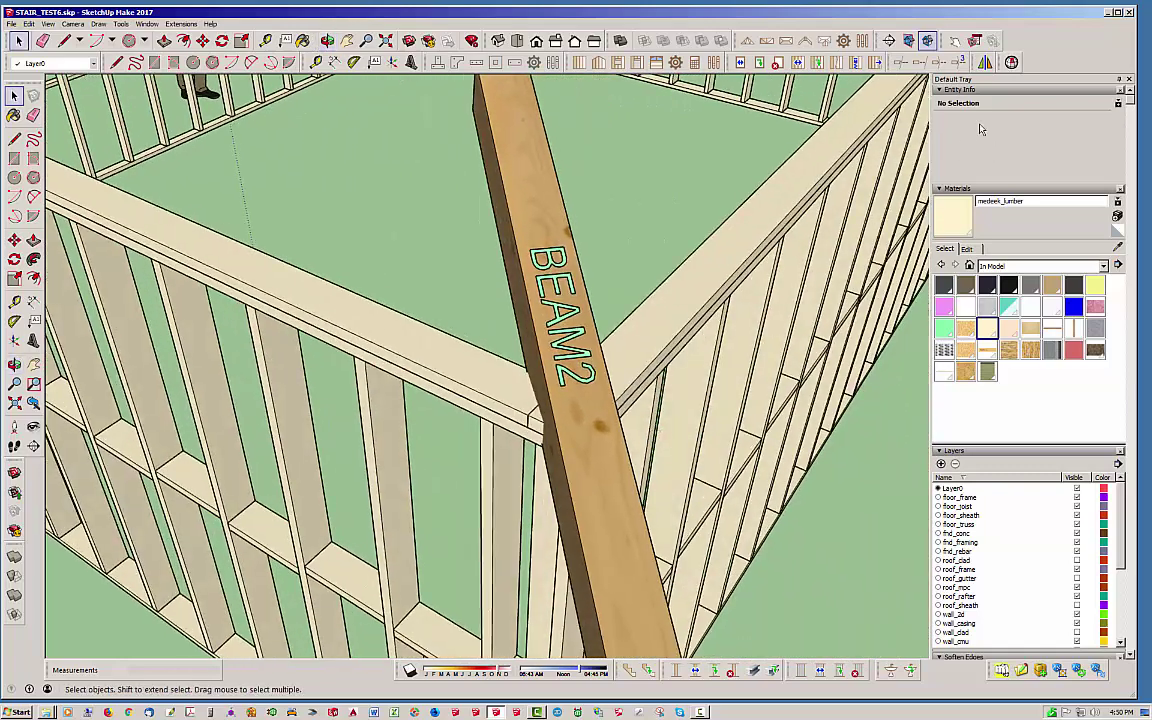
Step: Trim BEAM2 with Trim Member 2 against the left and right wall plate faces, keeping the beam
{"action": "left_click", "coordinate": [940, 62]}
{"action": "left_click", "coordinate": [530, 350]}
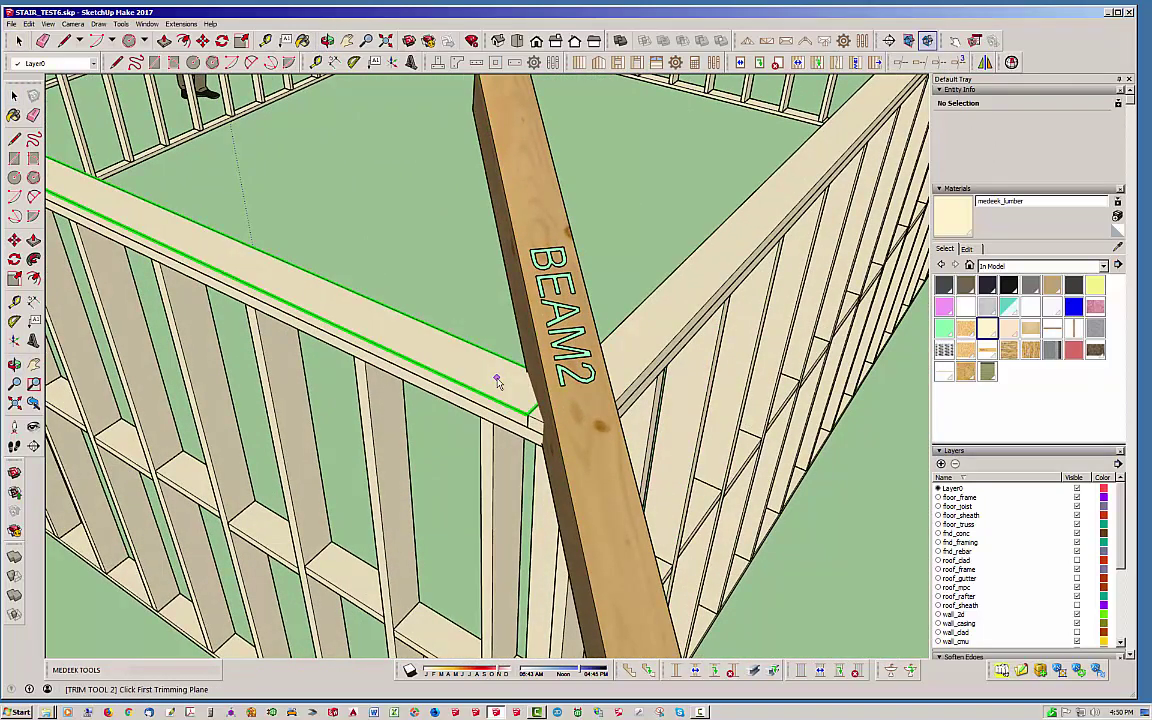
{"action": "left_click", "coordinate": [540, 388]}
{"action": "scroll", "coordinate": [540, 388], "scroll_direction": "up", "scroll_amount": 2}
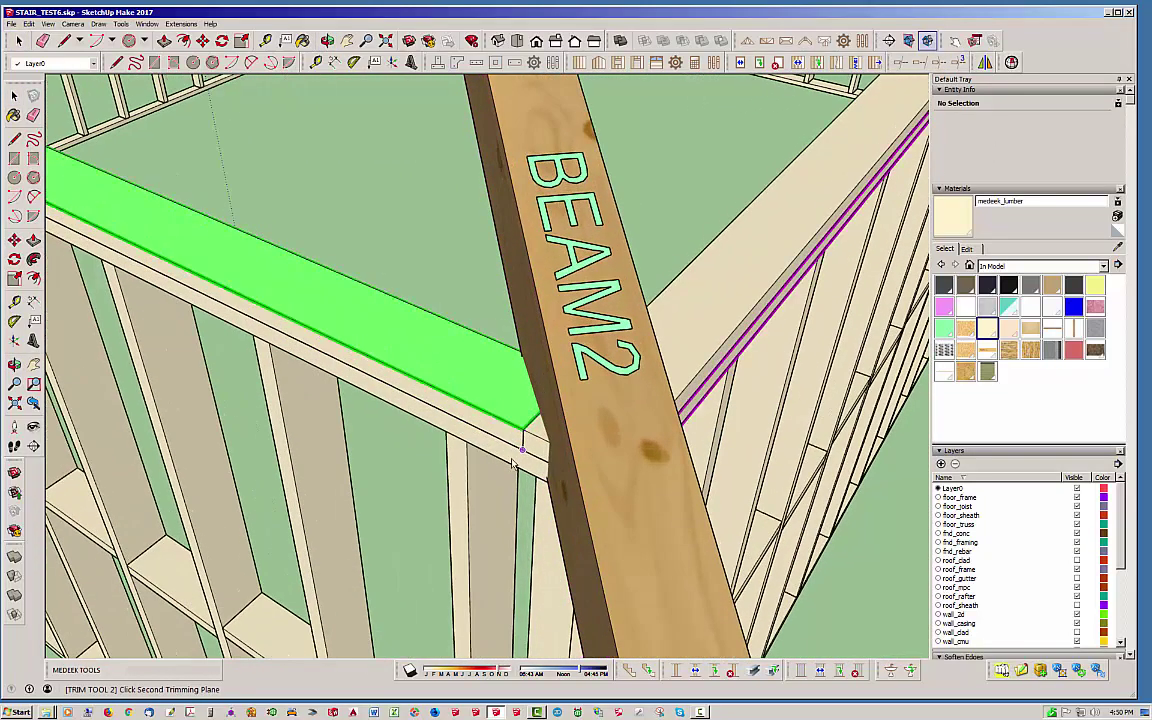
{"action": "left_click", "coordinate": [566, 428]}
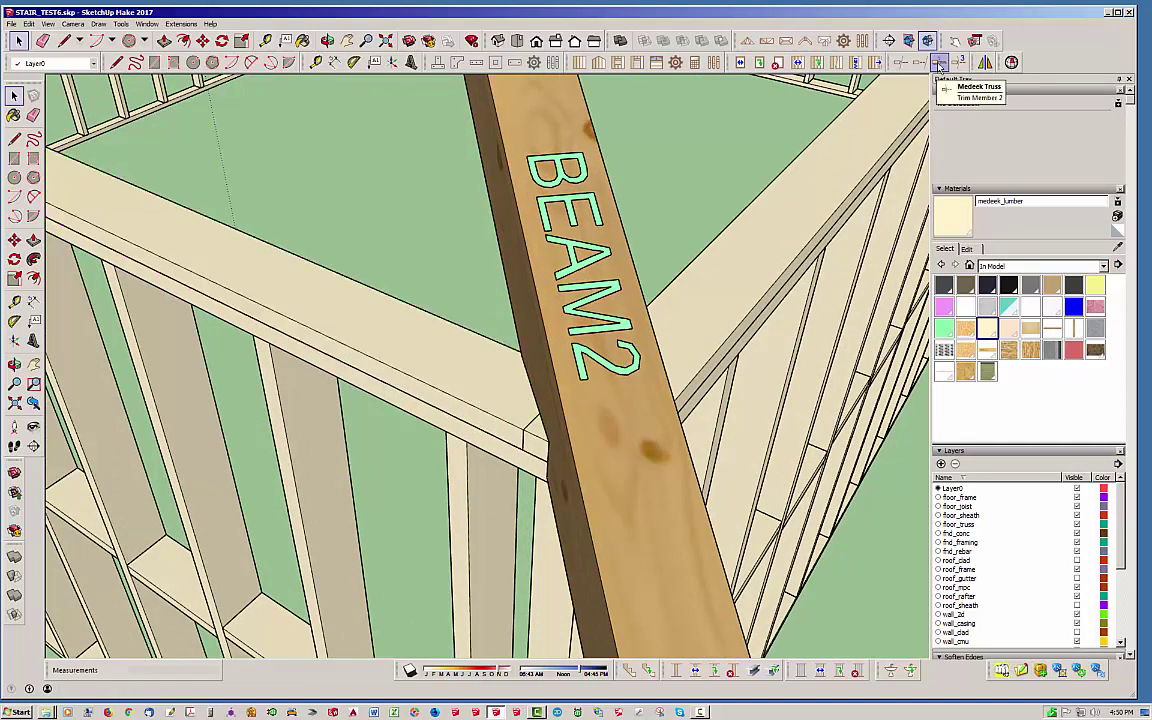
{"action": "middle_click_drag", "start_coordinate": [700, 340], "coordinate": [520, 321]}
{"action": "left_click", "coordinate": [730, 425]}
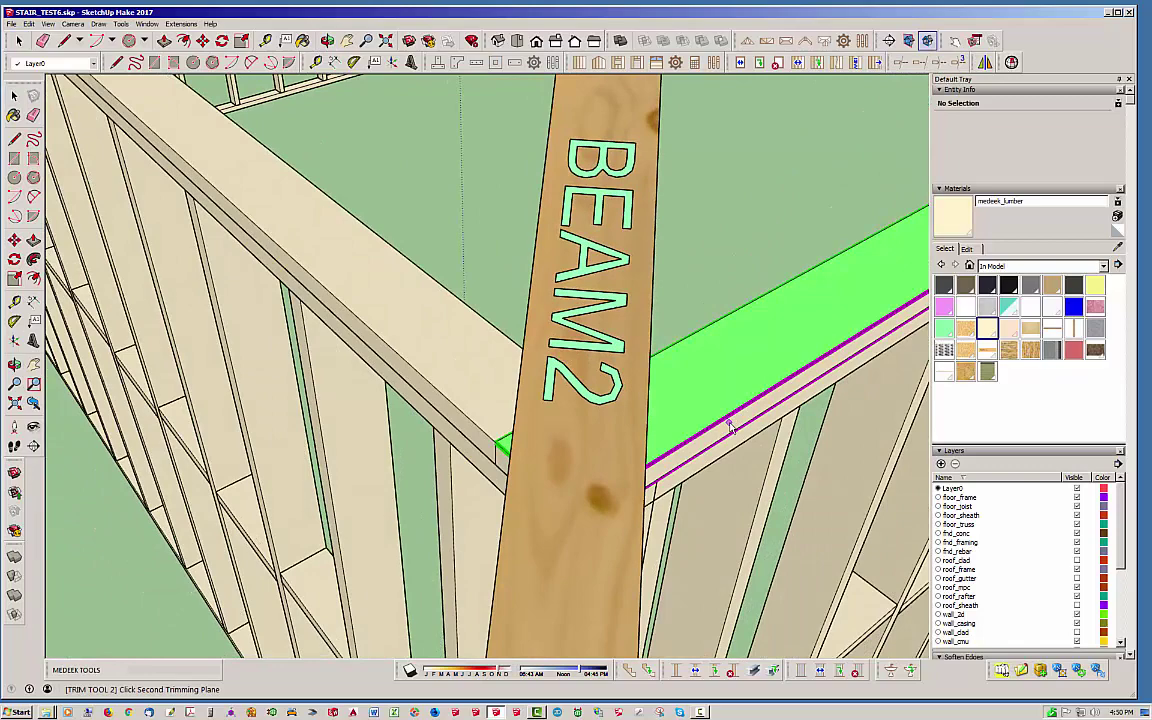
{"action": "middle_click_drag", "start_coordinate": [685, 350], "coordinate": [271, 492]}
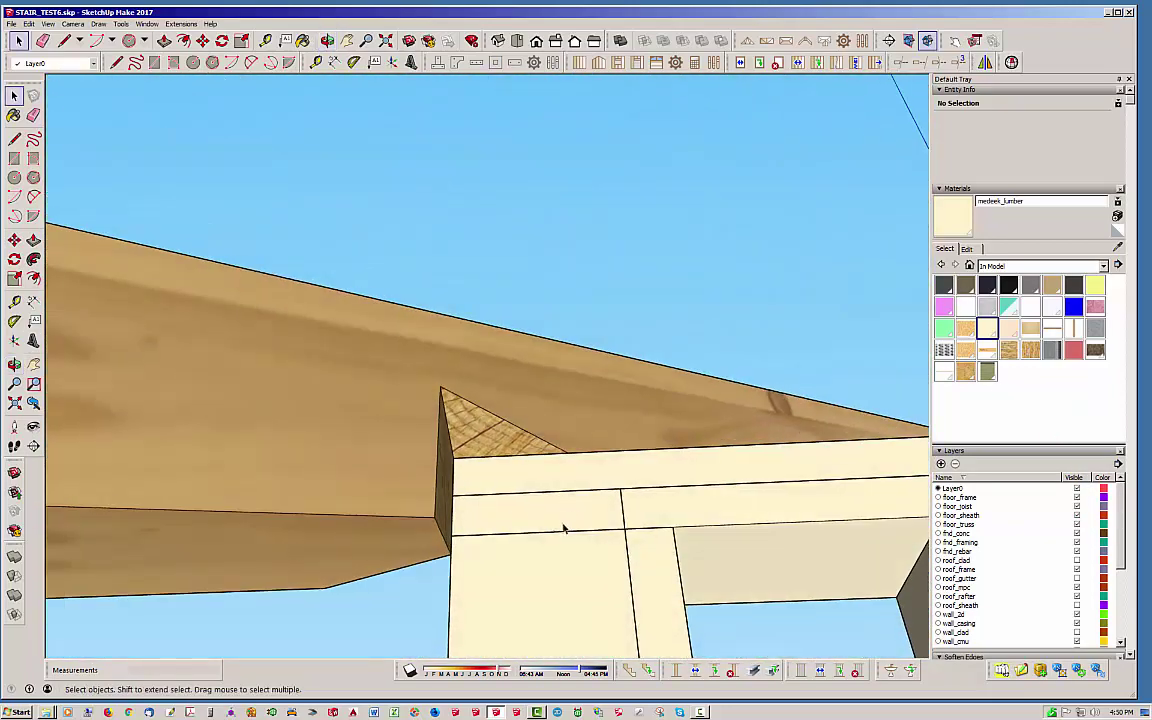
Step: Orbit under and around BEAM2 to inspect the wedge-shaped cut
{"action": "middle_click_drag", "start_coordinate": [411, 532], "coordinate": [720, 362]}
{"action": "middle_click_drag", "start_coordinate": [444, 409], "coordinate": [354, 598]}
{"action": "middle_click_drag", "start_coordinate": [517, 378], "coordinate": [460, 497]}
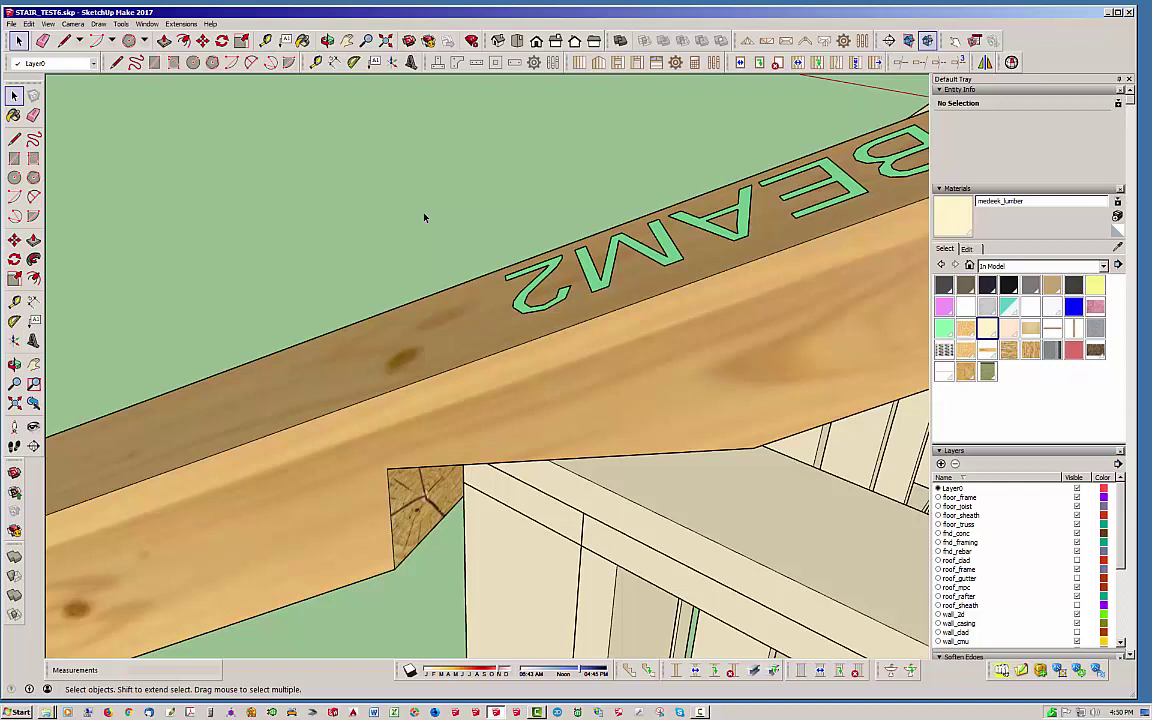
Step: Undo the last trim to remove the wedge cut from BEAM2
{"action": "left_click", "coordinate": [29, 23]}
{"action": "left_click", "coordinate": [30, 24]}
{"action": "left_click", "coordinate": [29, 23]}
{"action": "left_click", "coordinate": [40, 32]}
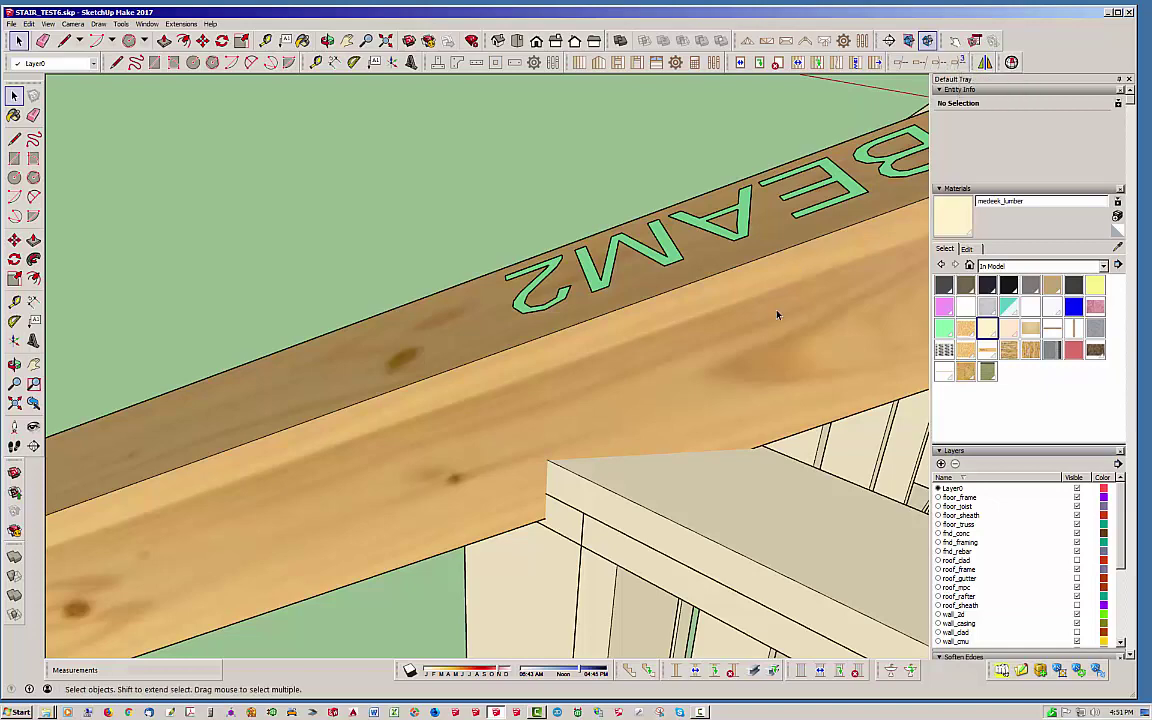
{"action": "middle_click_drag", "start_coordinate": [727, 371], "coordinate": [530, 401]}
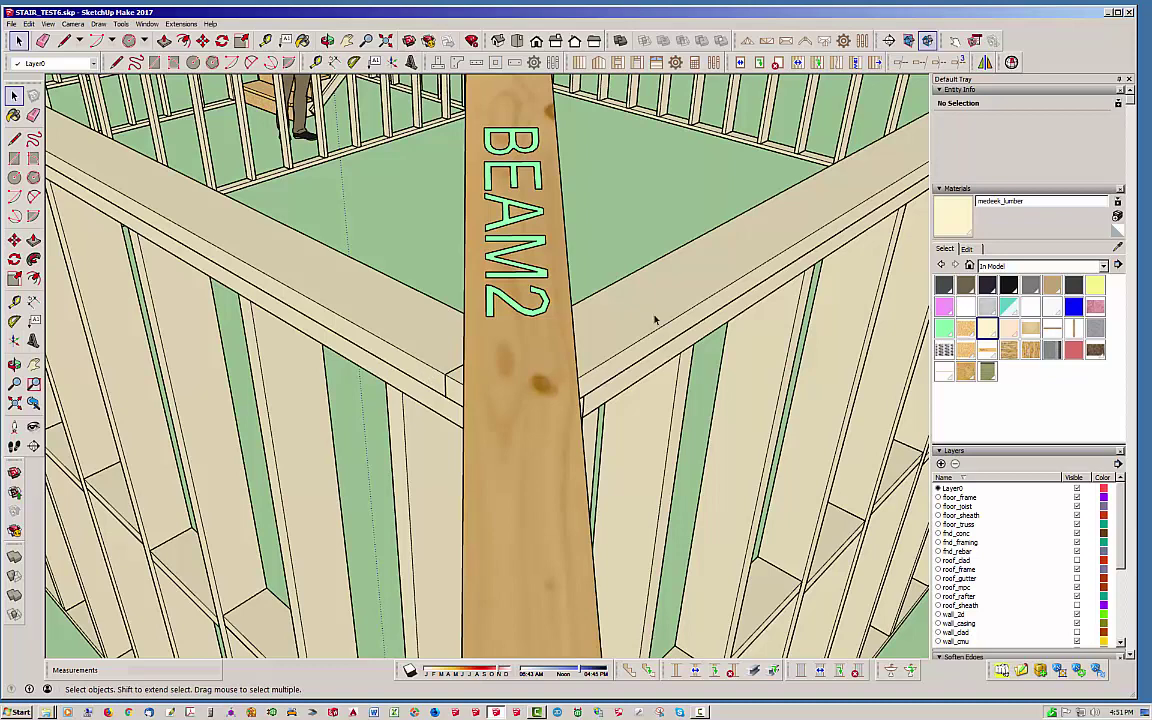
Step: Notch BEAM2 with Trim Member 3 against the left plate top, right plate side and right plate top
{"action": "left_click", "coordinate": [958, 62]}
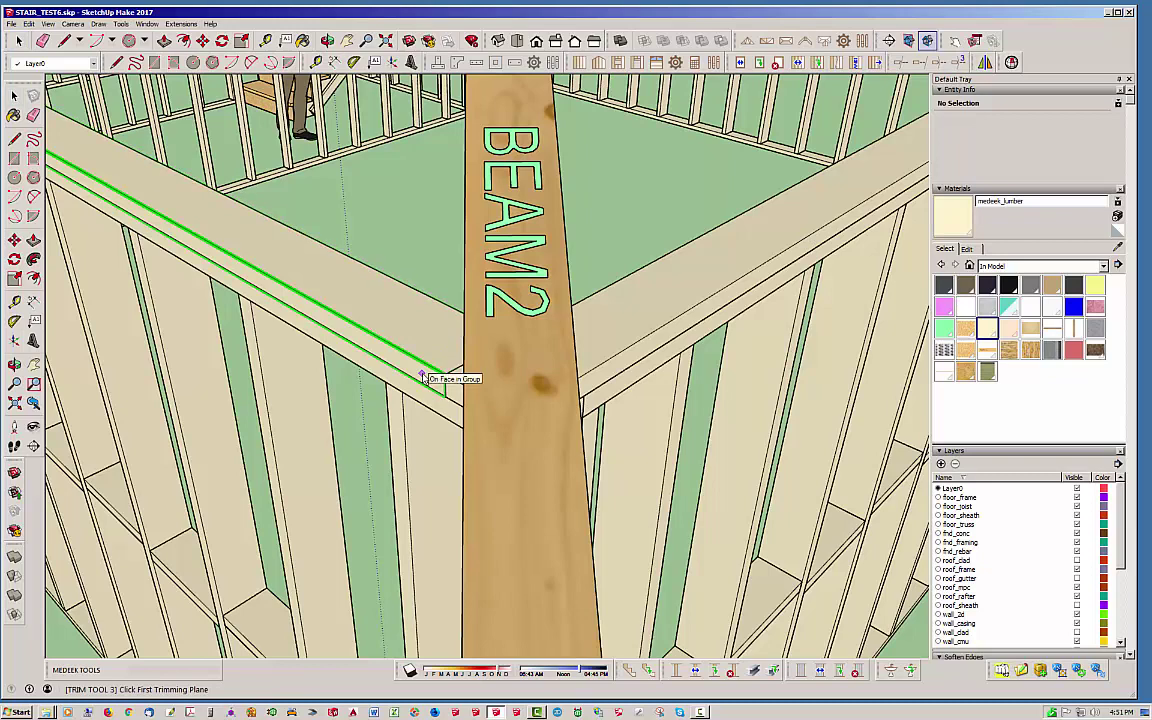
{"action": "left_click", "coordinate": [440, 380]}
{"action": "left_click", "coordinate": [592, 383]}
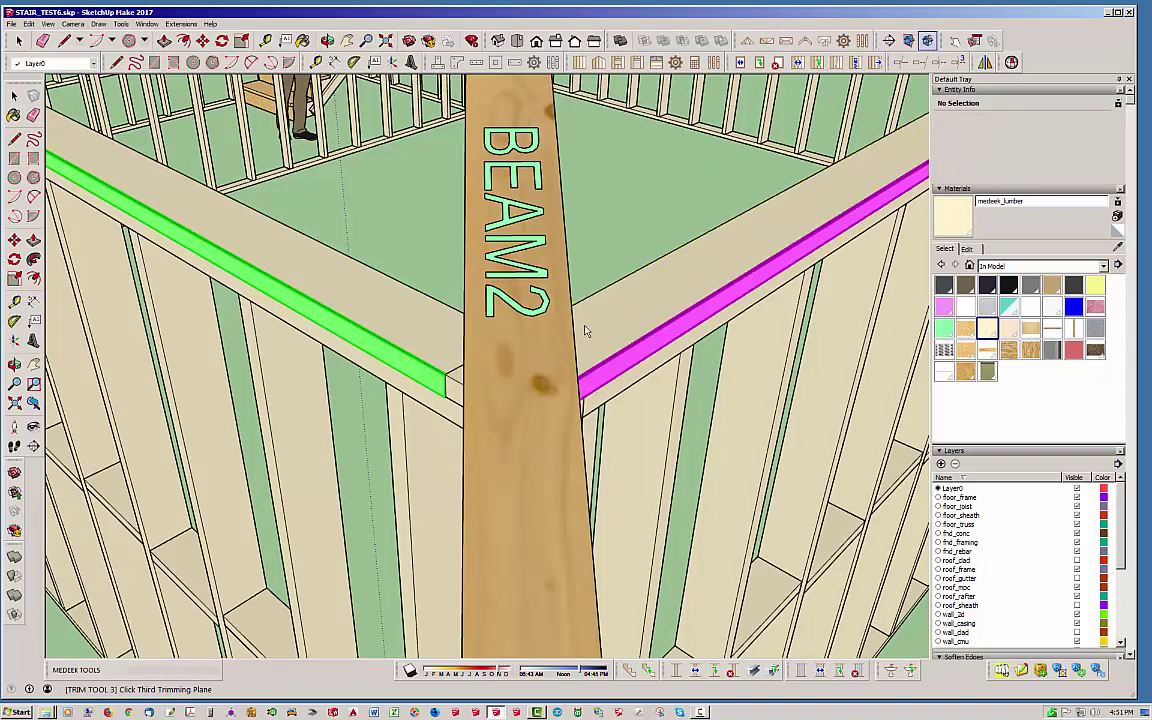
{"action": "left_click", "coordinate": [618, 322]}
{"action": "middle_click_drag", "start_coordinate": [517, 357], "coordinate": [420, 328]}
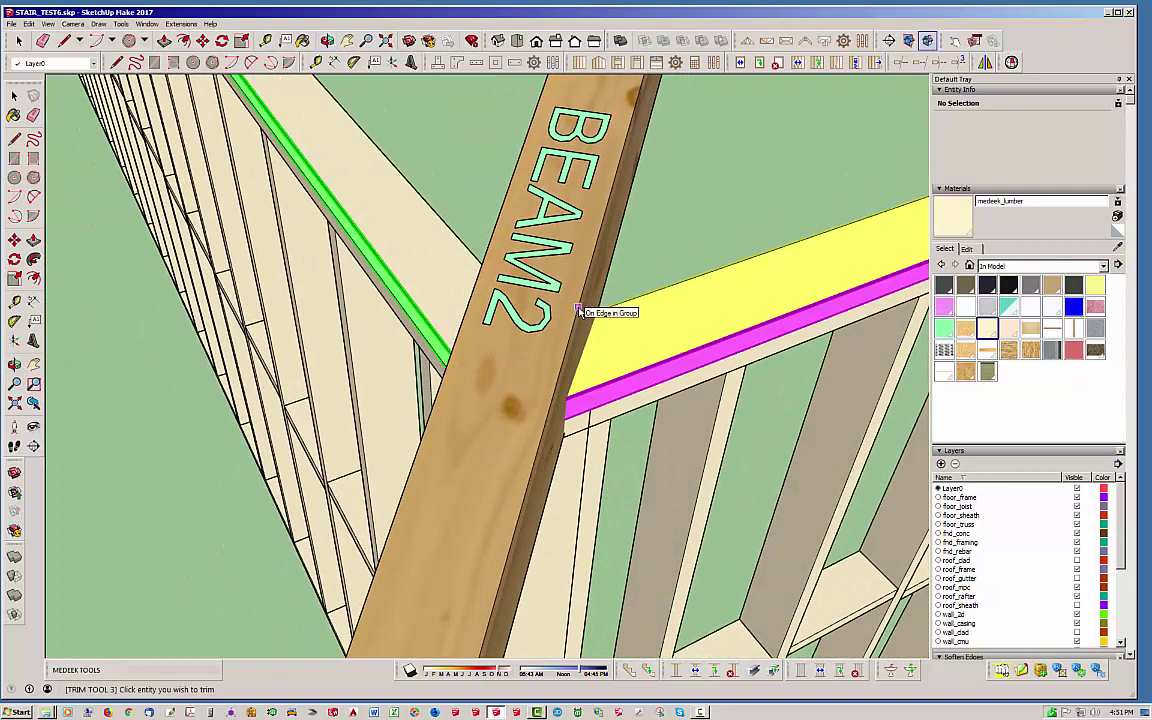
{"action": "left_click", "coordinate": [530, 483]}
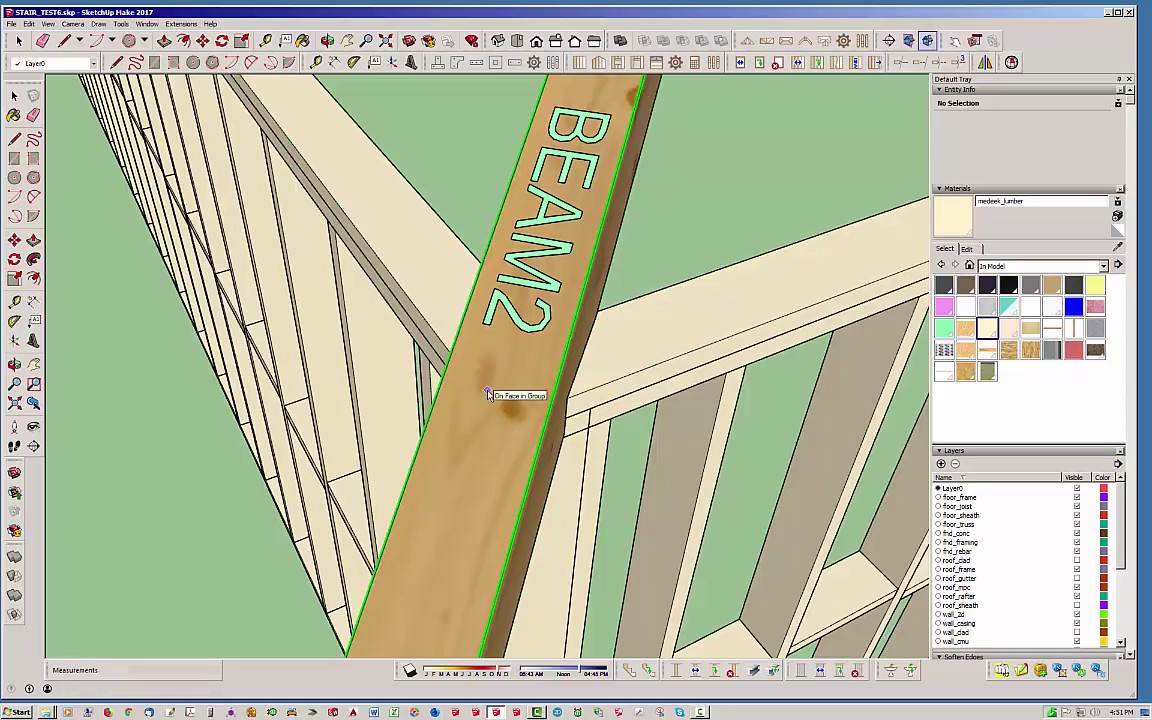
{"action": "middle_click_drag", "start_coordinate": [496, 391], "coordinate": [480, 505]}
{"action": "left_click", "coordinate": [480, 505]}
{"action": "key", "text": "m"}
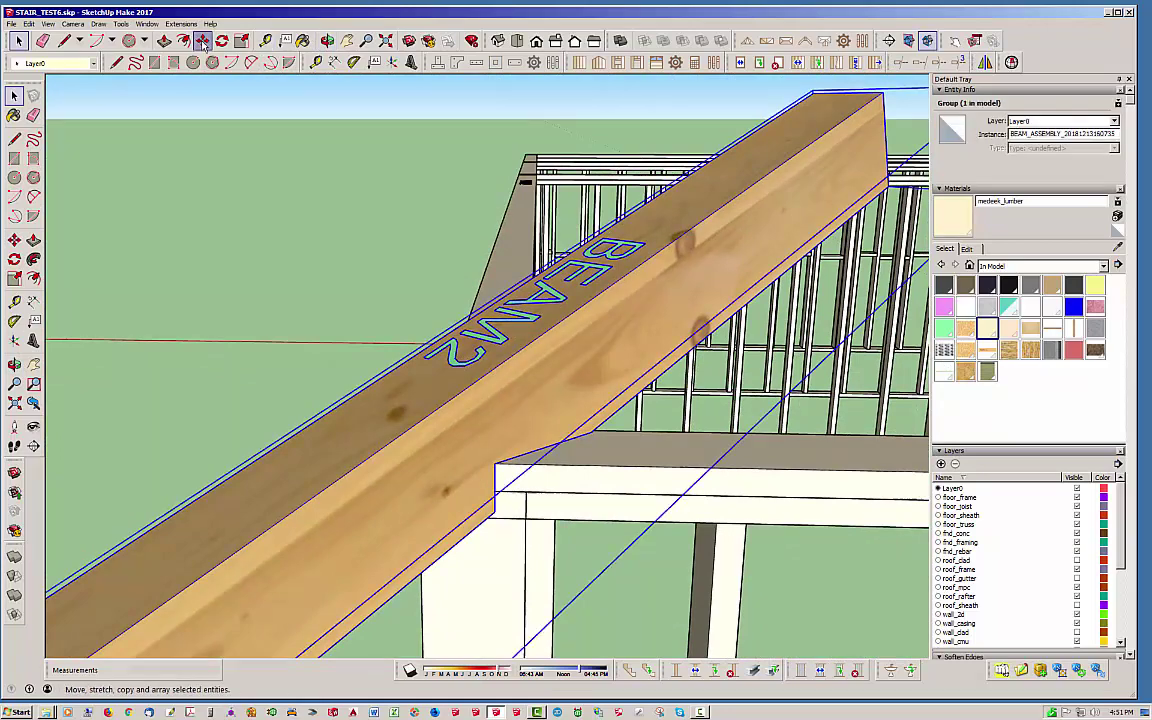
{"action": "left_click", "coordinate": [224, 377]}
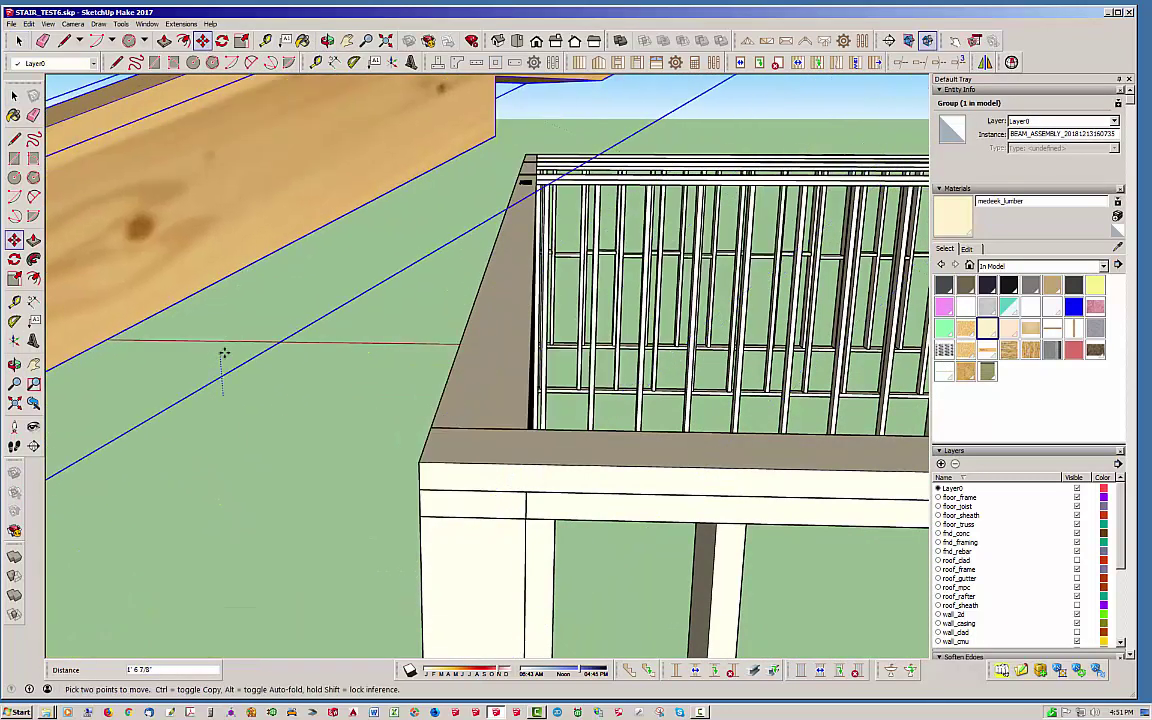
{"action": "left_click", "coordinate": [223, 357]}
{"action": "middle_click_drag", "start_coordinate": [391, 177], "coordinate": [198, 249]}
{"action": "key", "text": "space"}
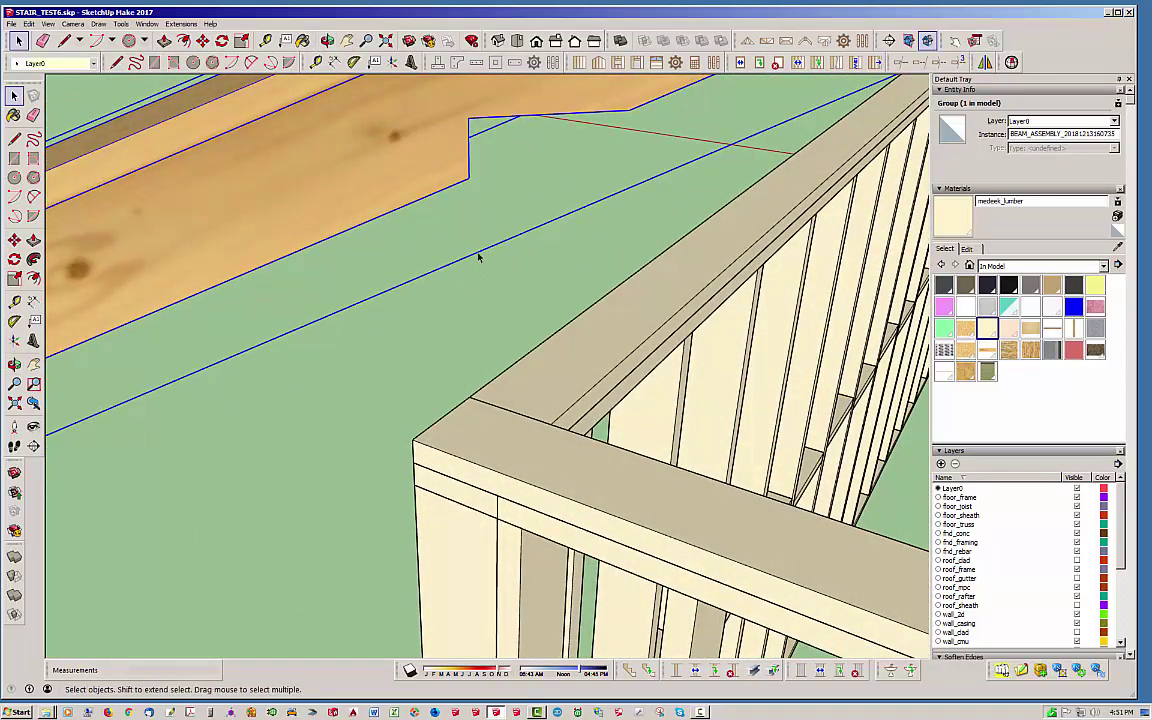
{"action": "left_click", "coordinate": [478, 258]}
{"action": "middle_click_drag", "start_coordinate": [530, 180], "coordinate": [794, 113]}
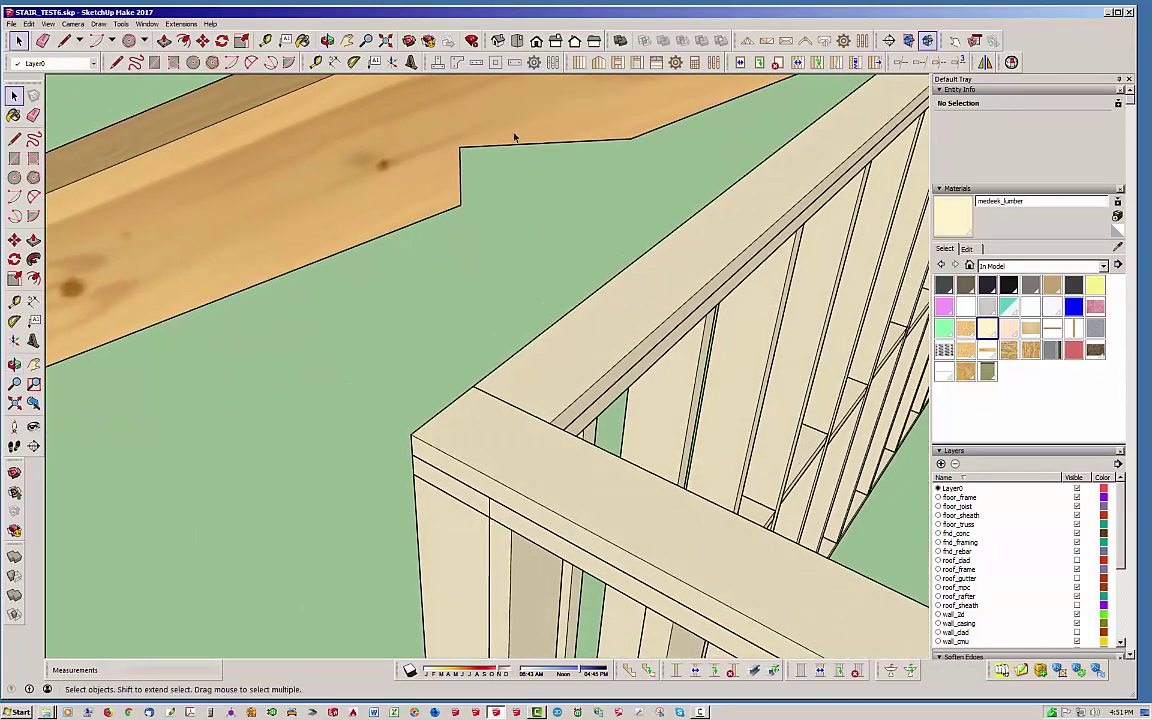
{"action": "middle_click_drag", "start_coordinate": [515, 137], "coordinate": [445, 265]}
{"action": "middle_click_drag", "start_coordinate": [455, 185], "coordinate": [504, 262]}
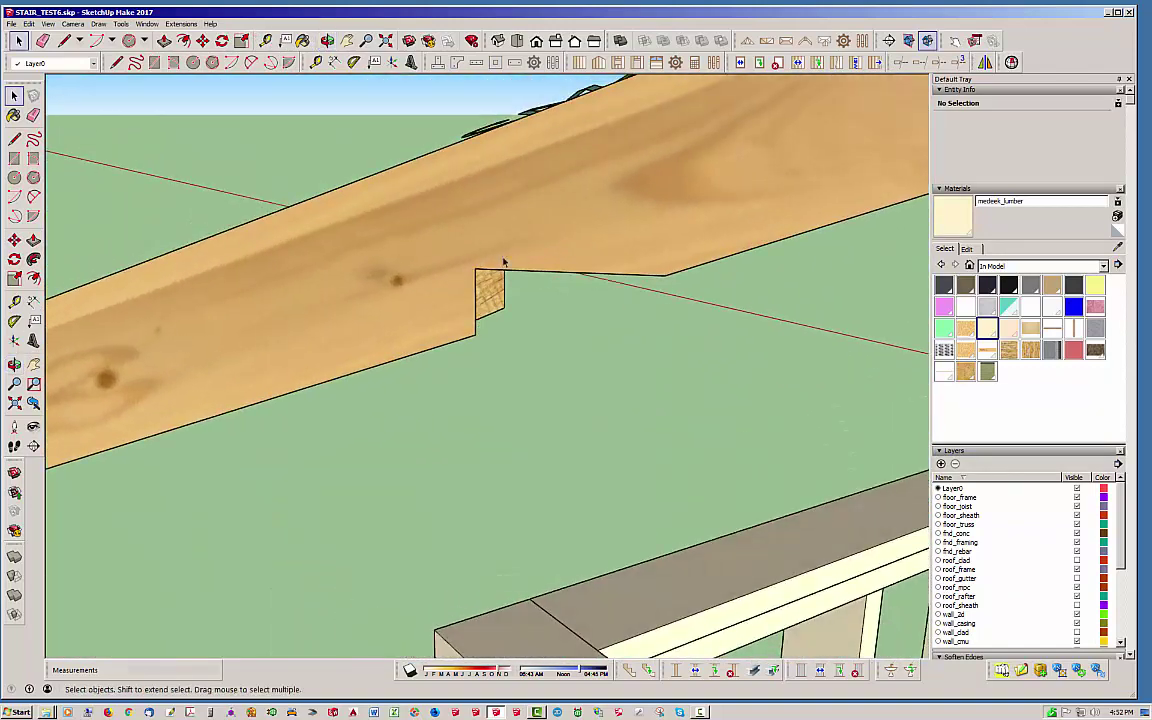
{"action": "double_click", "coordinate": [481, 247]}
{"action": "left_click", "coordinate": [481, 247]}
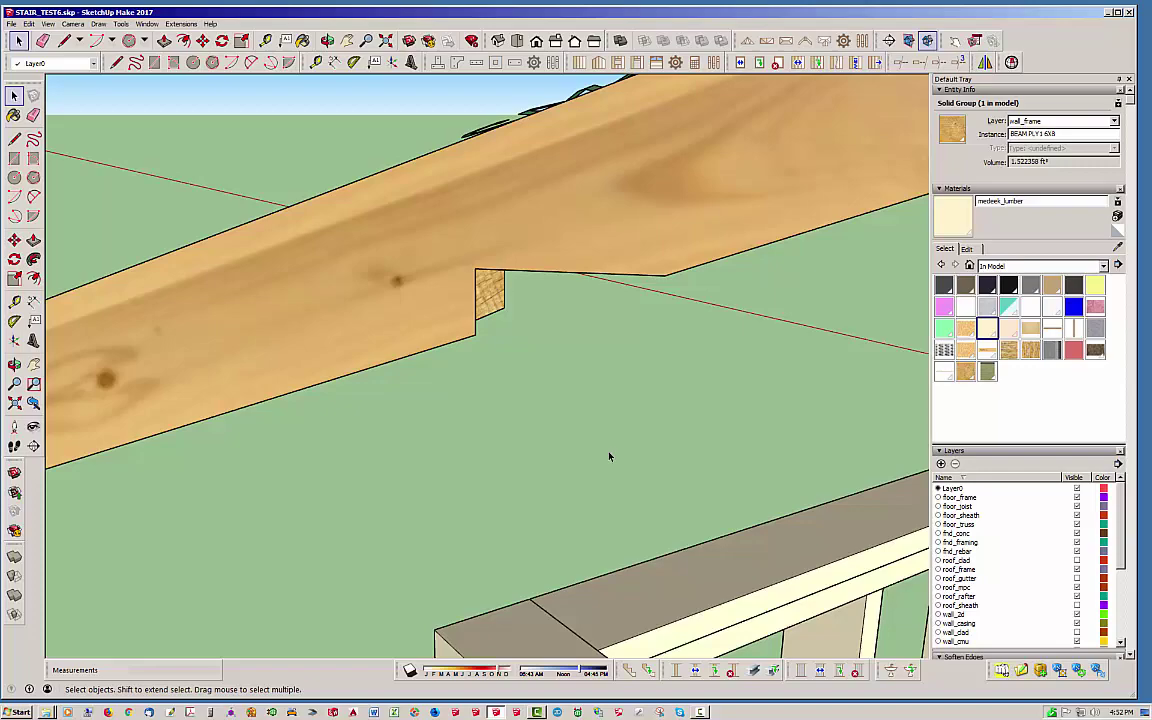
{"action": "middle_click_drag", "start_coordinate": [609, 456], "coordinate": [334, 427]}
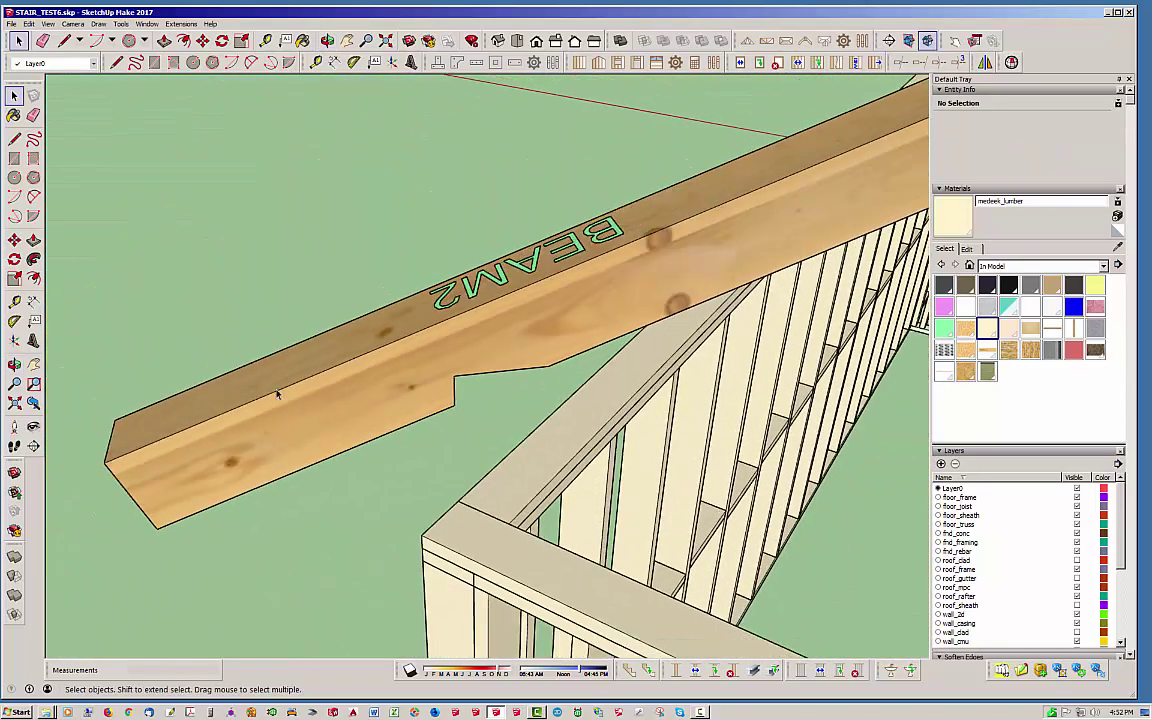
{"action": "scroll", "coordinate": [278, 394], "scroll_direction": "down", "scroll_amount": 2}
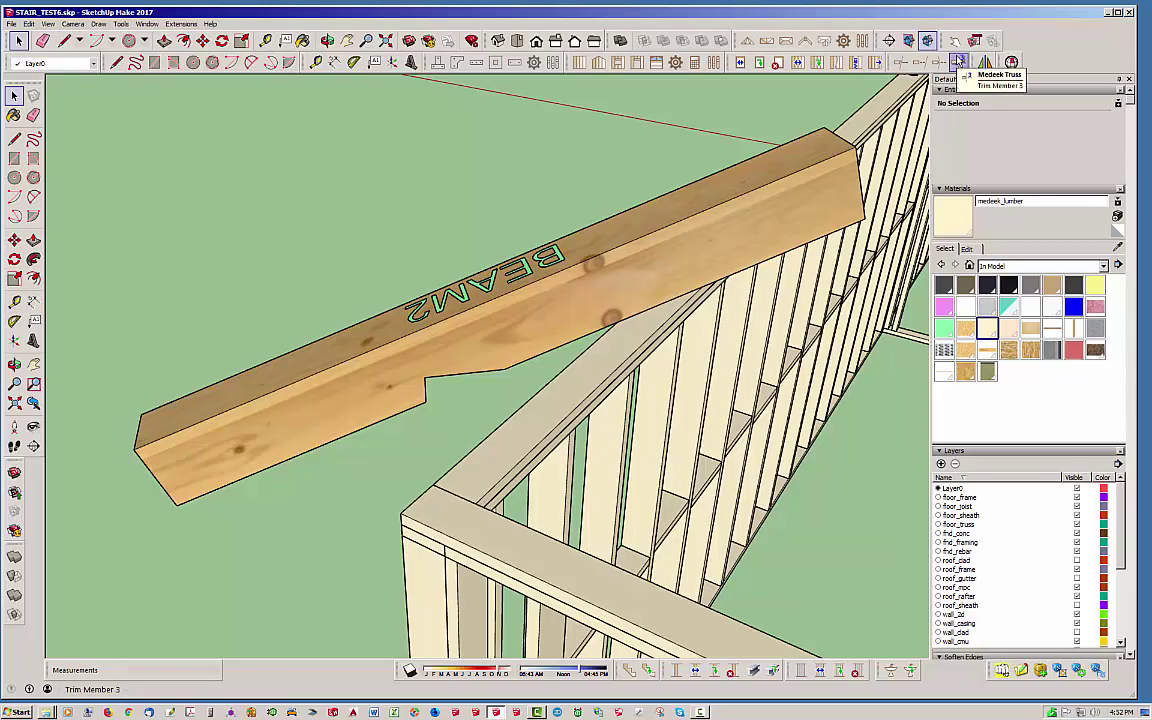
{"action": "middle_click_drag", "start_coordinate": [418, 456], "coordinate": [514, 527]}
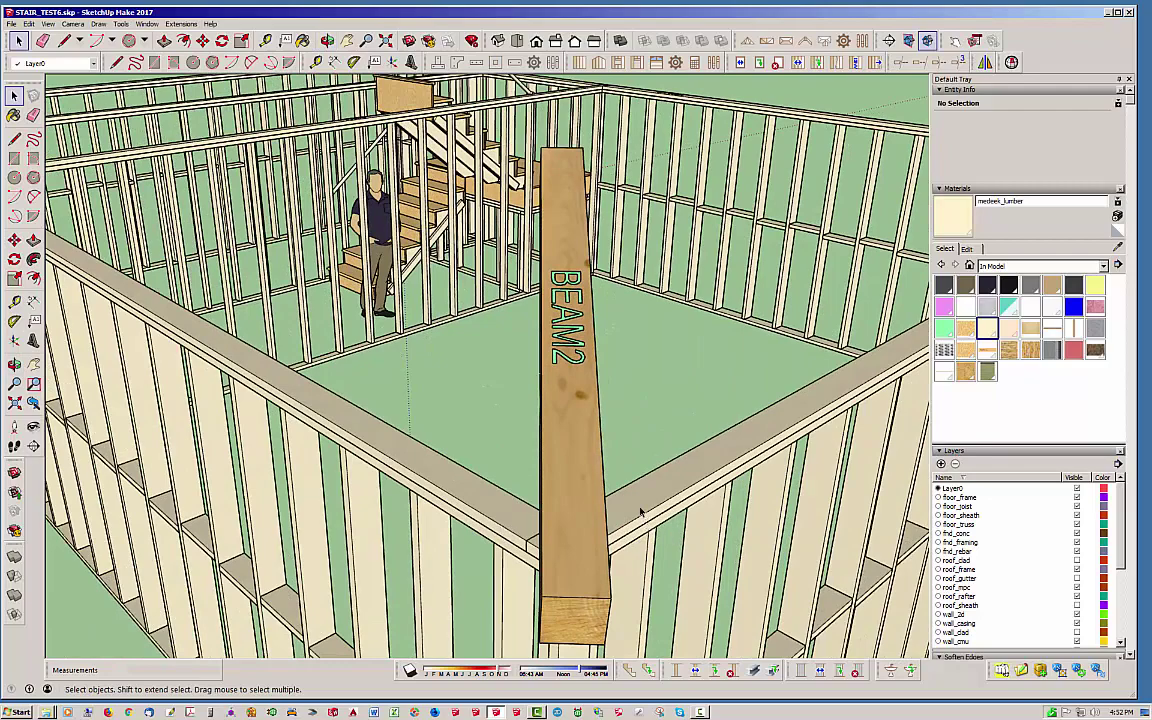
Step: Run Regen Beam Assembly on the BEAM2 group and view it crossing the wall corner
{"action": "middle_click_drag", "start_coordinate": [641, 513], "coordinate": [206, 525]}
{"action": "scroll", "coordinate": [84, 445], "scroll_direction": "down", "scroll_amount": 6}
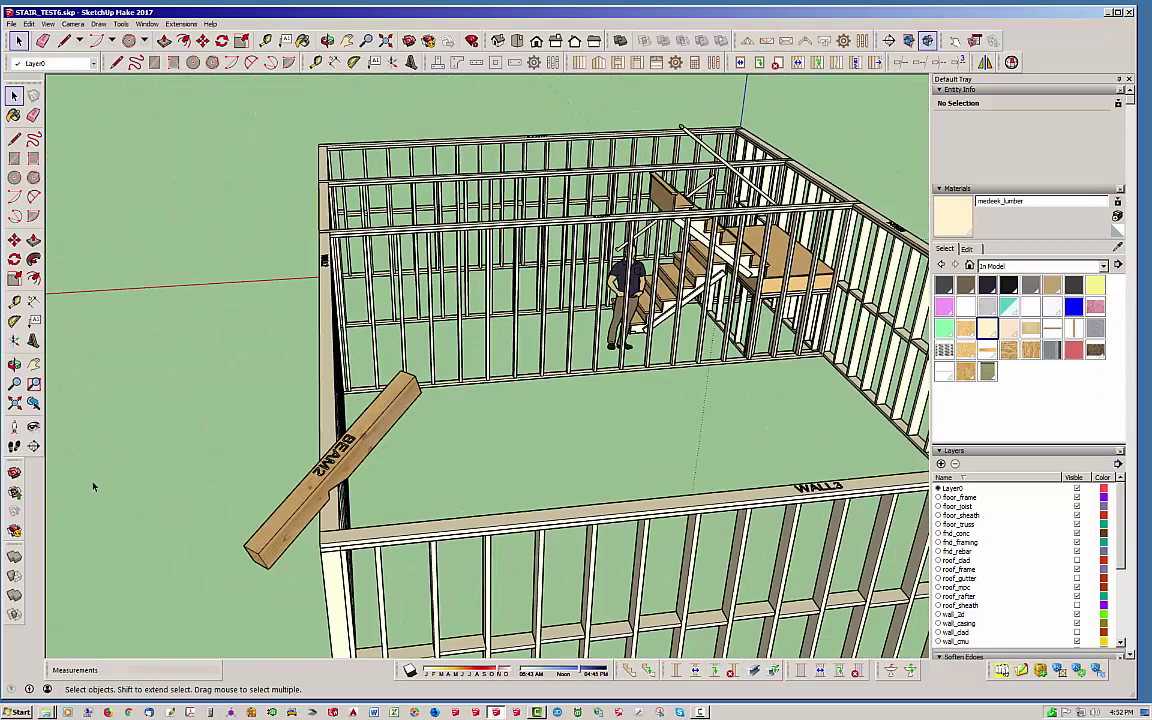
{"action": "middle_click_drag", "start_coordinate": [700, 500], "coordinate": [617, 514]}
{"action": "scroll", "coordinate": [618, 527], "scroll_direction": "up", "scroll_amount": 8}
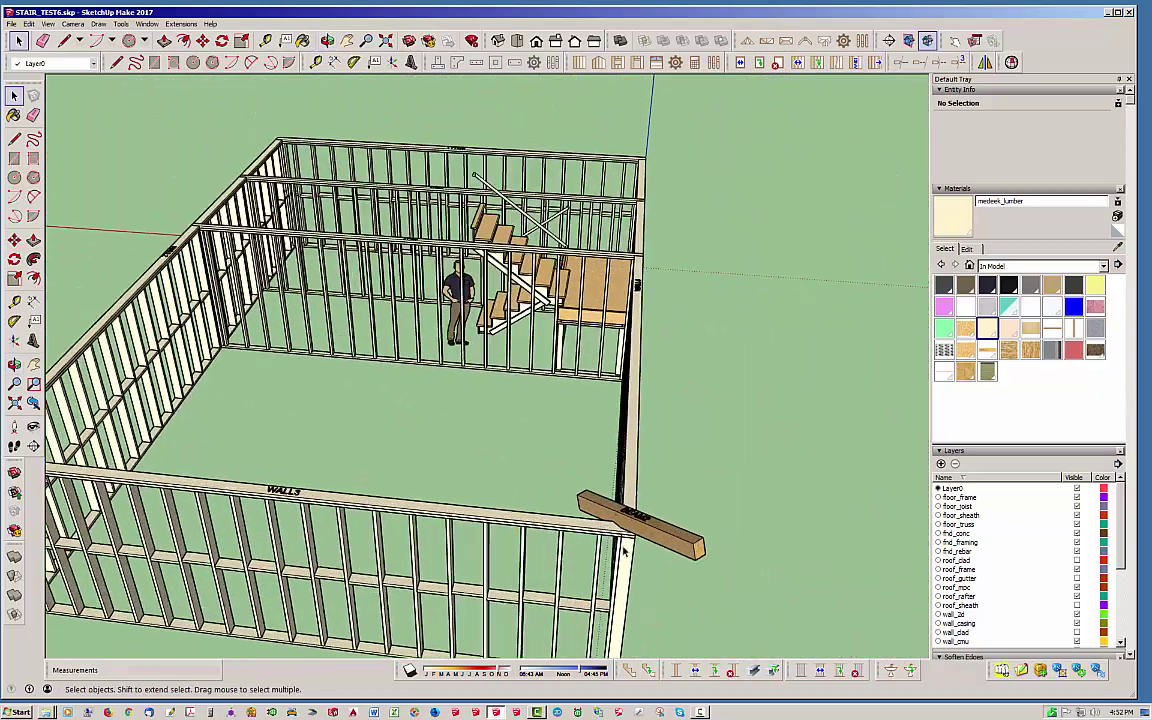
{"action": "scroll", "coordinate": [618, 527], "scroll_direction": "up", "scroll_amount": 1}
{"action": "left_click", "coordinate": [637, 470]}
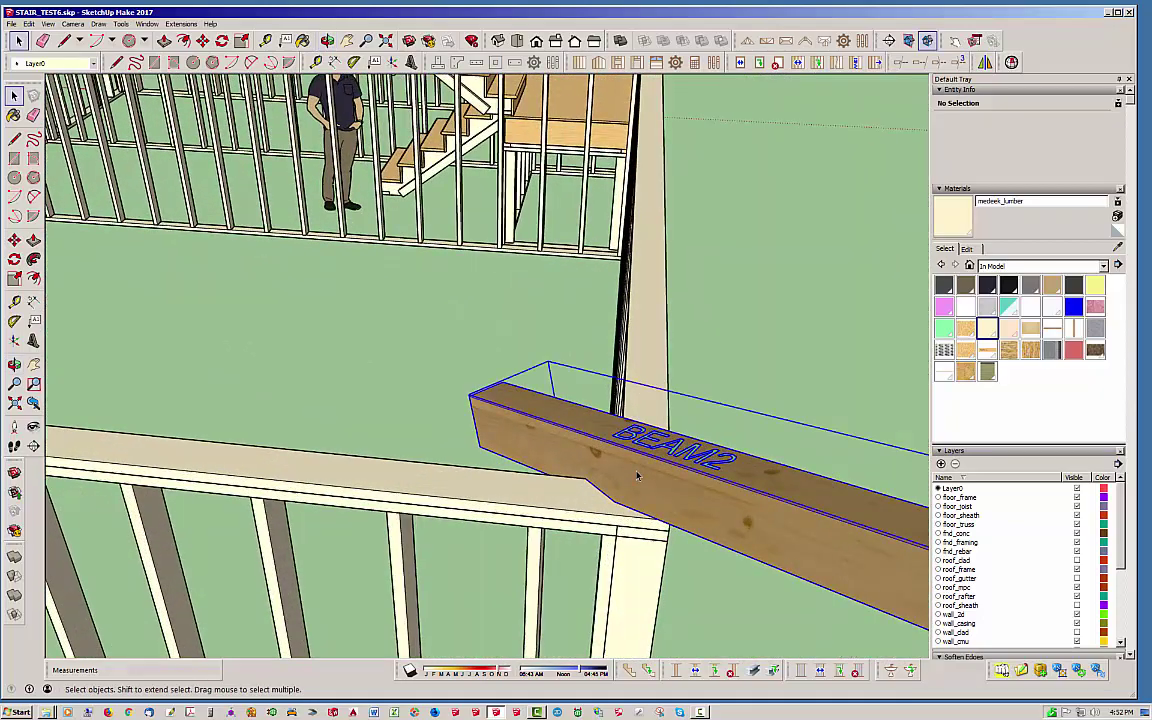
{"action": "right_click", "coordinate": [637, 470]}
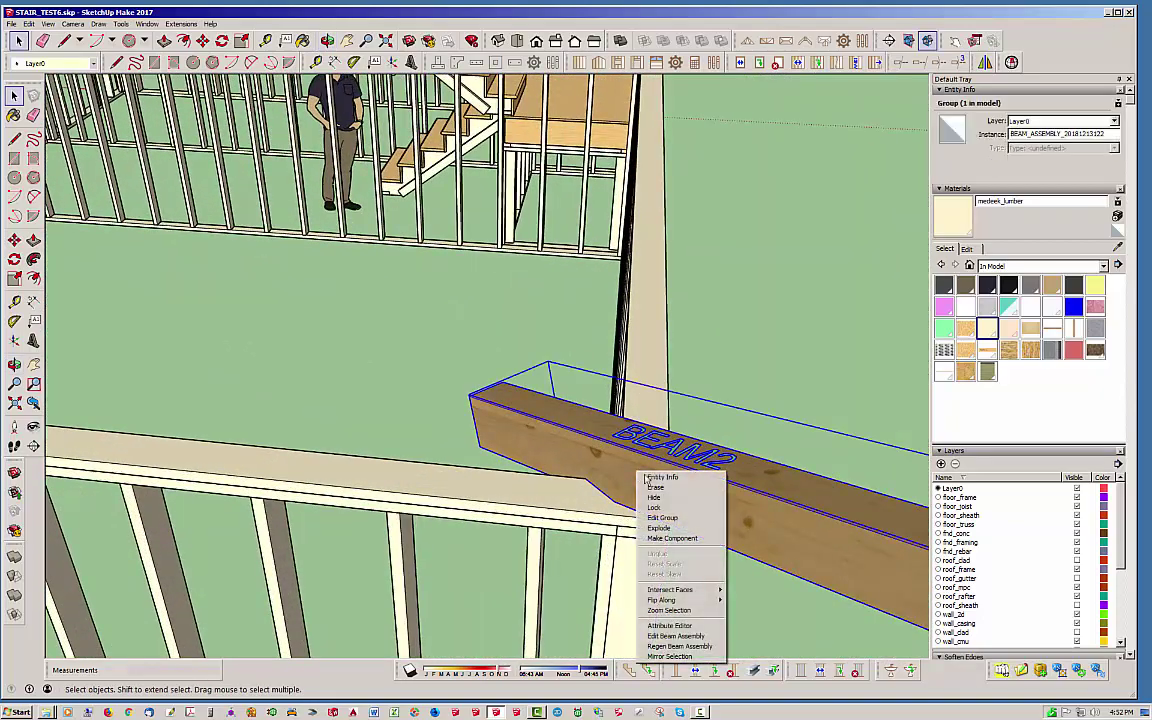
{"action": "left_click", "coordinate": [700, 647]}
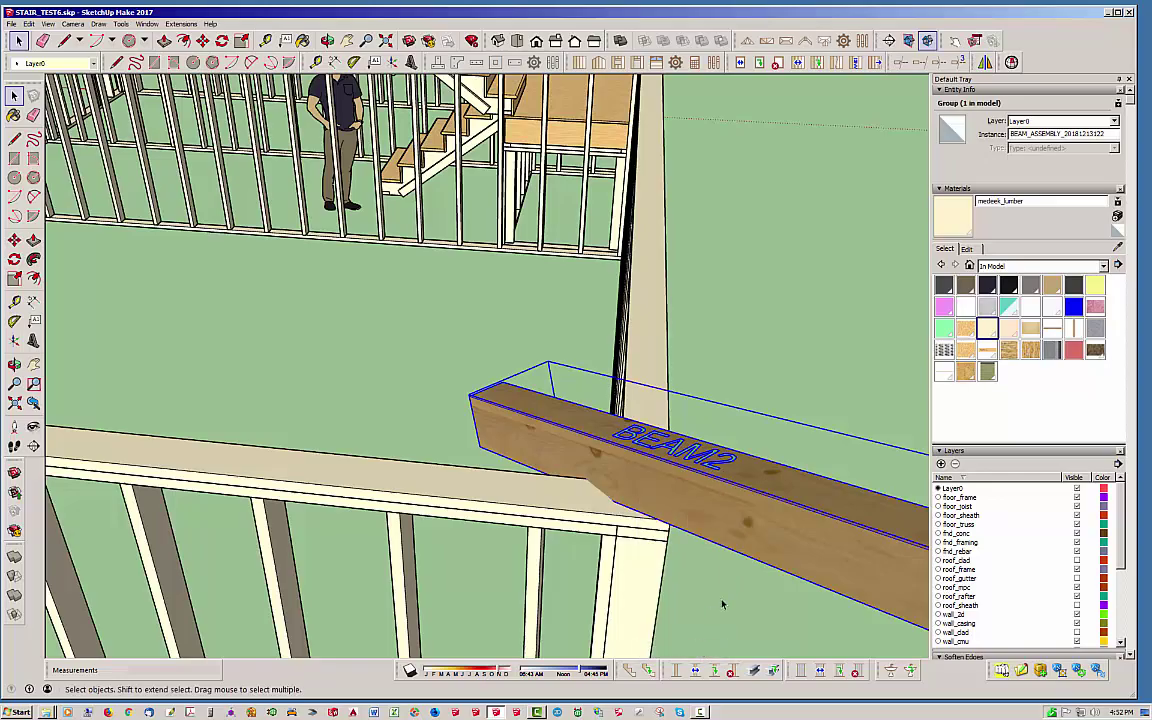
{"action": "middle_click_drag", "start_coordinate": [694, 568], "coordinate": [195, 453]}
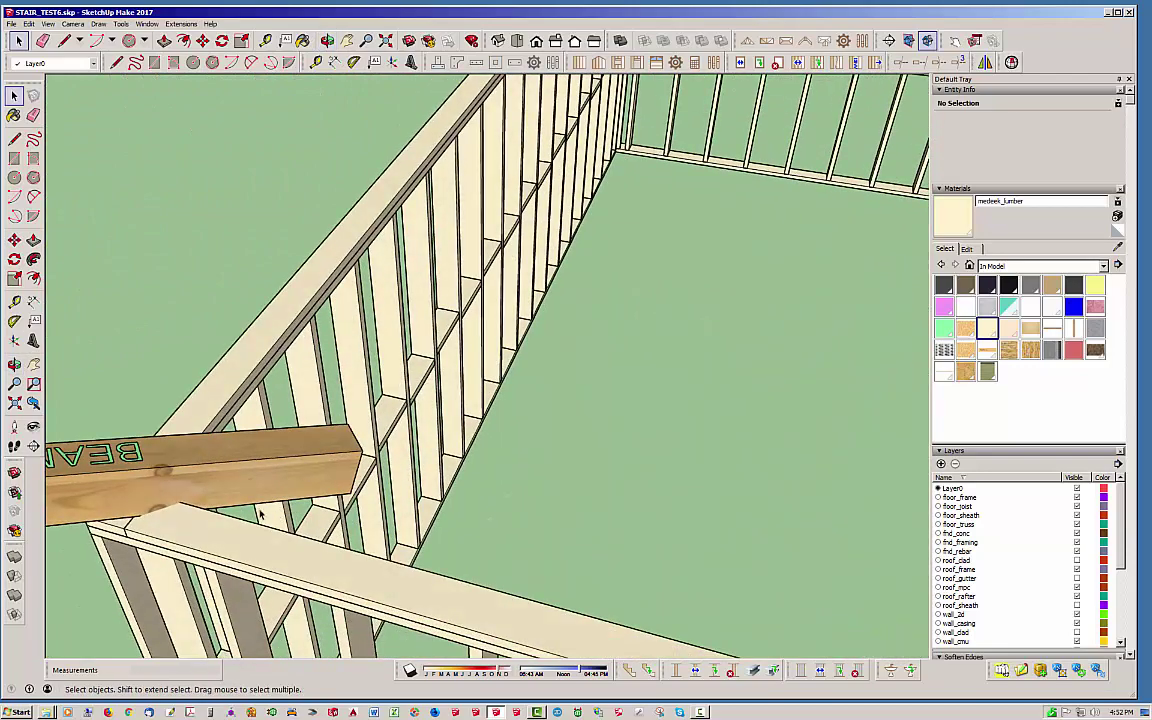
{"action": "middle_click_drag", "start_coordinate": [259, 514], "coordinate": [360, 414]}
Step: Cut BEAM2 with Trim Member 3 against the rail's side, lower and top faces
{"action": "left_click", "coordinate": [957, 62]}
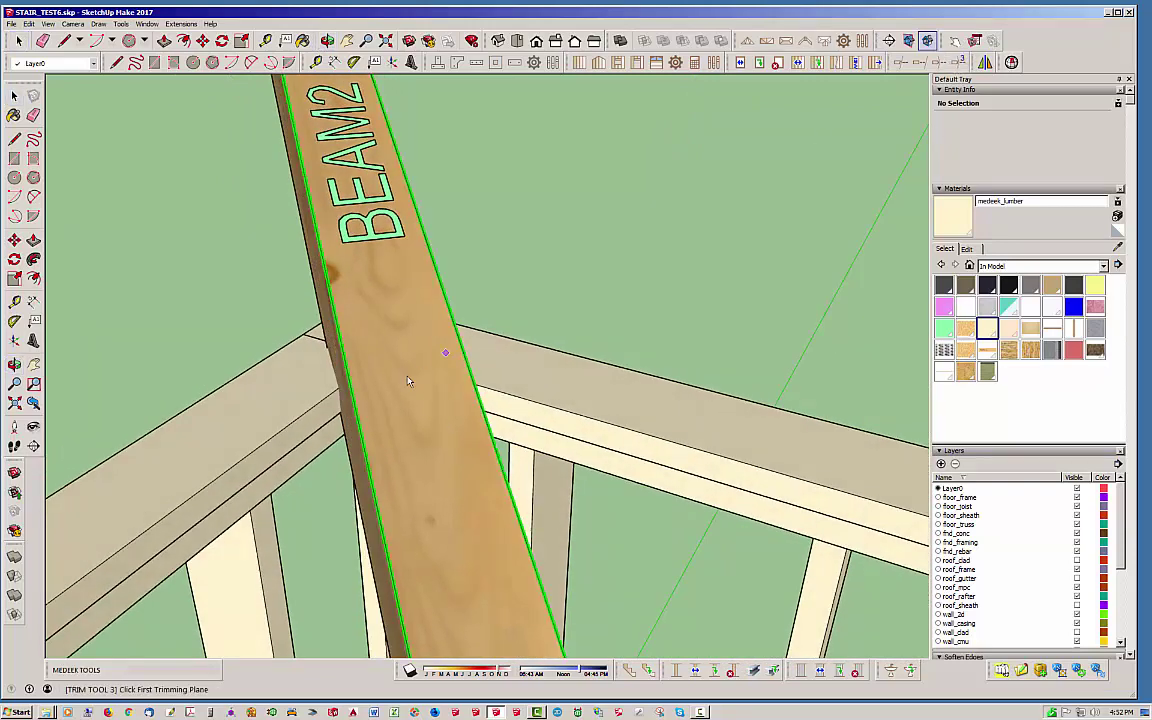
{"action": "left_click", "coordinate": [288, 447]}
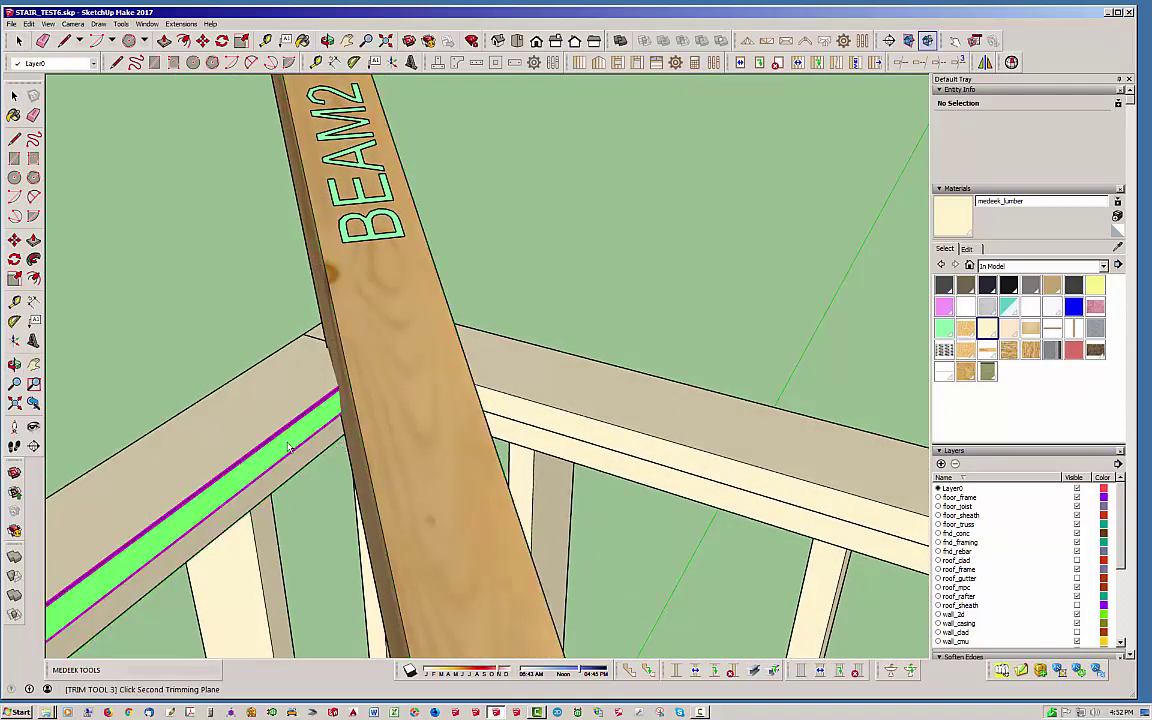
{"action": "left_click", "coordinate": [540, 412]}
{"action": "left_click", "coordinate": [515, 360]}
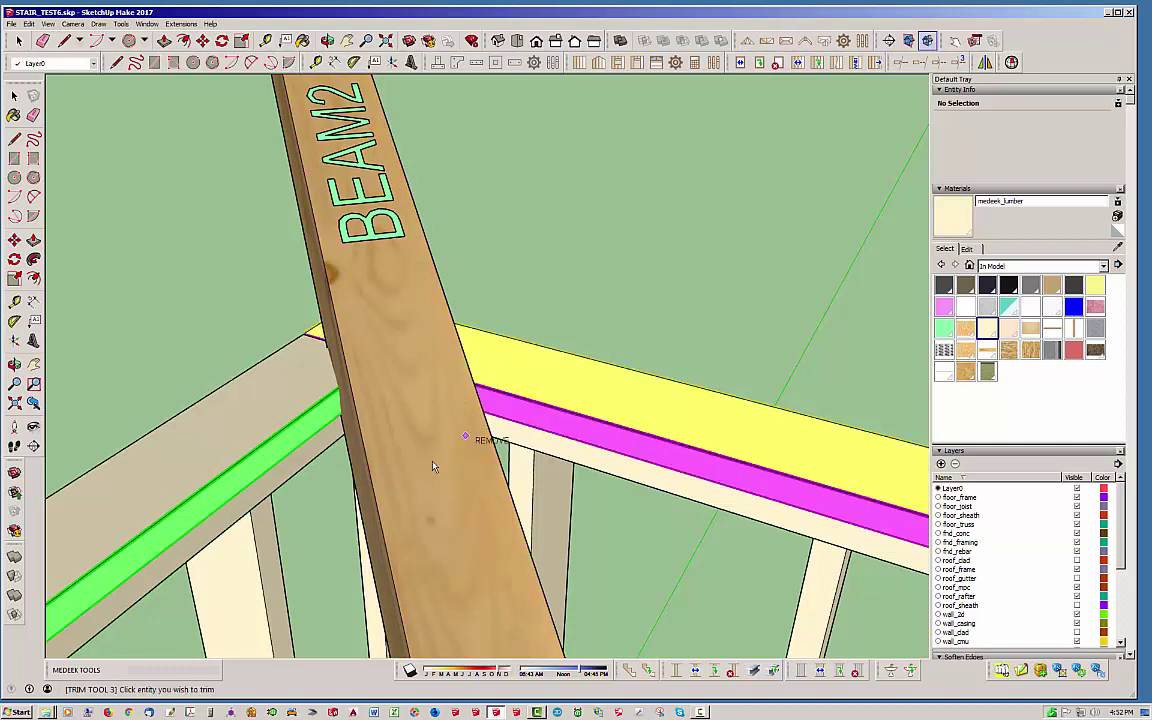
{"action": "left_click", "coordinate": [388, 550]}
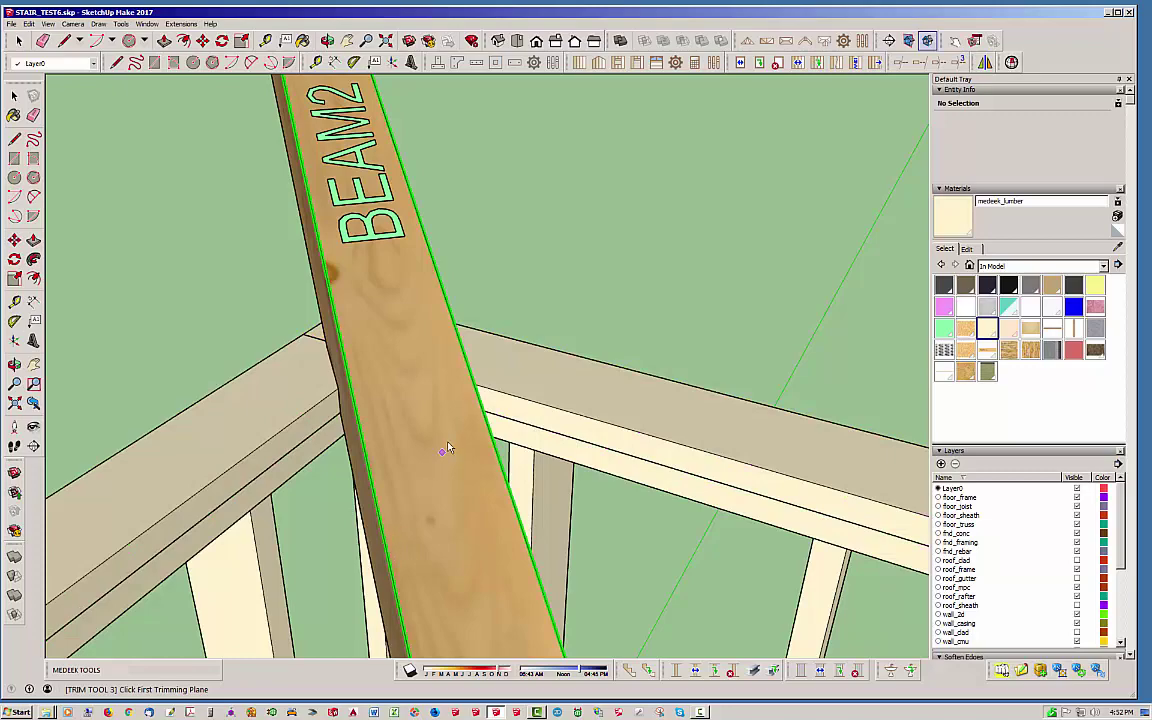
{"action": "middle_click_drag", "start_coordinate": [442, 450], "coordinate": [565, 296]}
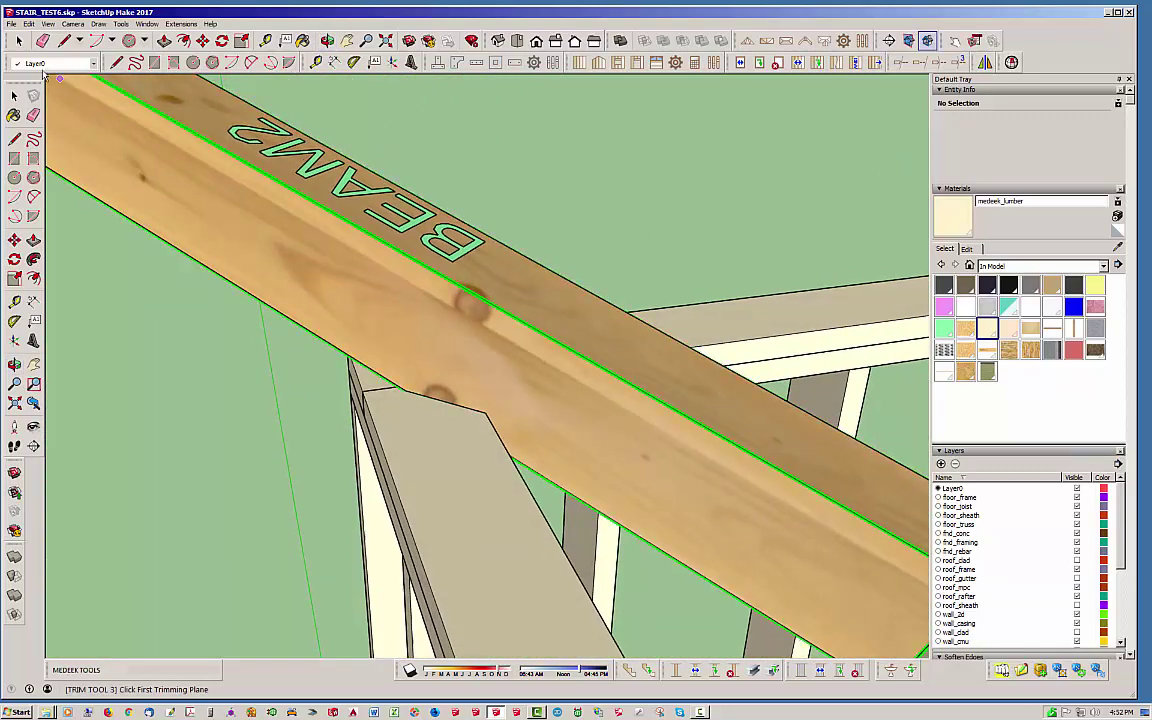
{"action": "key", "text": "space"}
Step: Lift the BEAM2 assembly above the corner plates to expose the compound notch
{"action": "left_click", "coordinate": [580, 302]}
{"action": "left_click", "coordinate": [580, 302]}
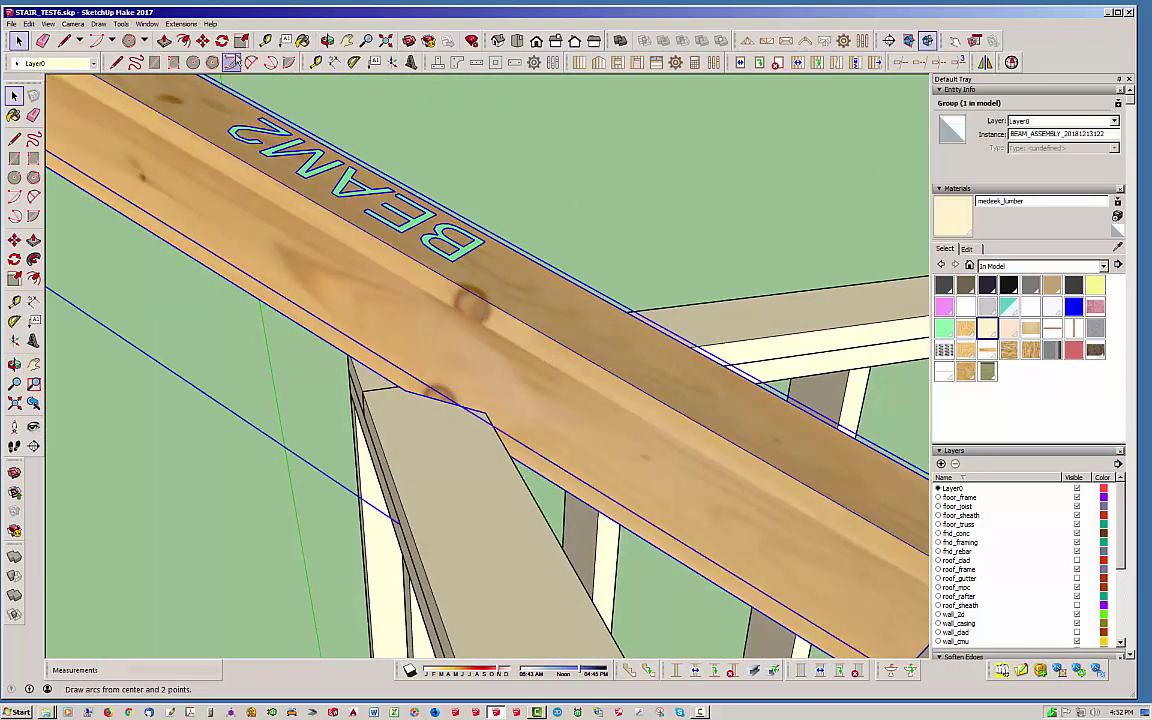
{"action": "key", "text": "m"}
{"action": "left_click", "coordinate": [630, 257]}
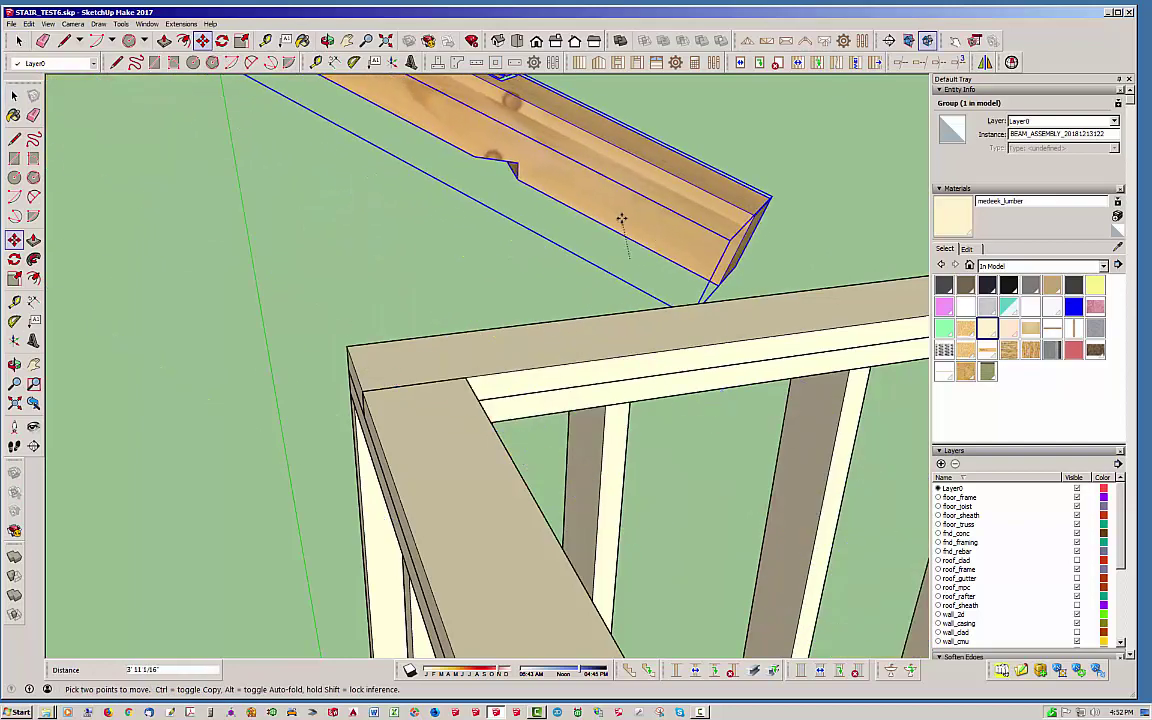
{"action": "left_click", "coordinate": [633, 195]}
{"action": "key", "text": "space"}
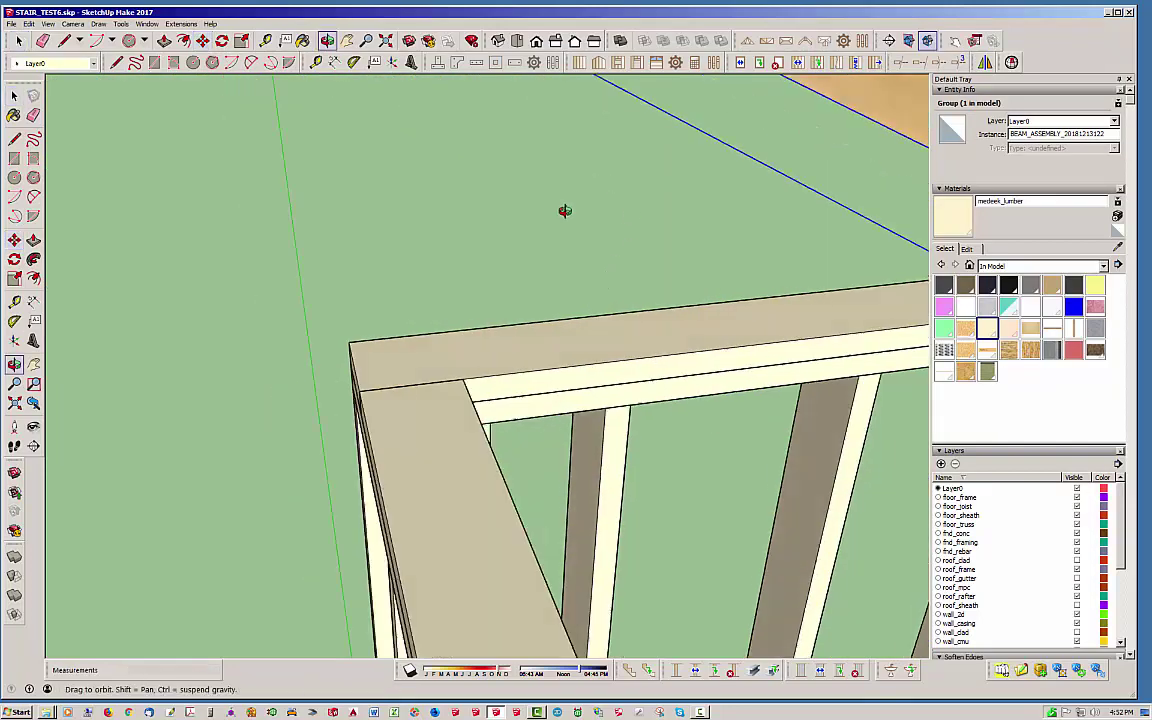
{"action": "middle_click_drag", "start_coordinate": [566, 211], "coordinate": [350, 360]}
{"action": "scroll", "coordinate": [483, 253], "scroll_direction": "up", "scroll_amount": 4}
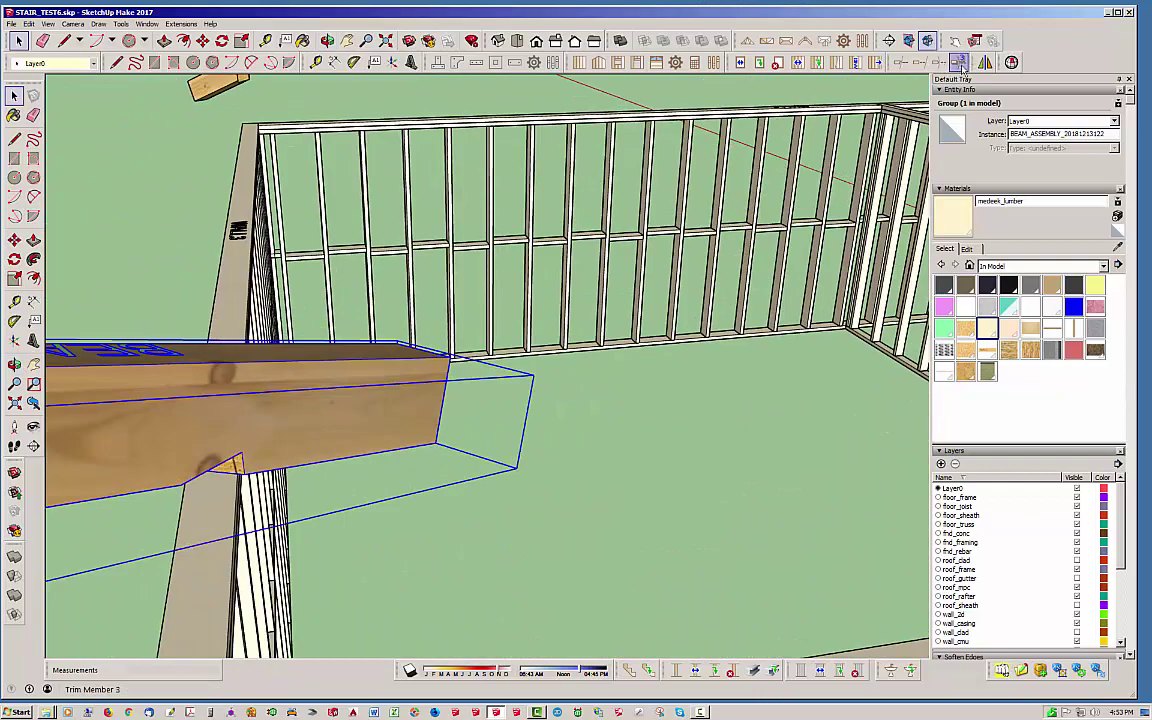
{"action": "scroll", "coordinate": [470, 420], "scroll_direction": "down", "scroll_amount": 8}
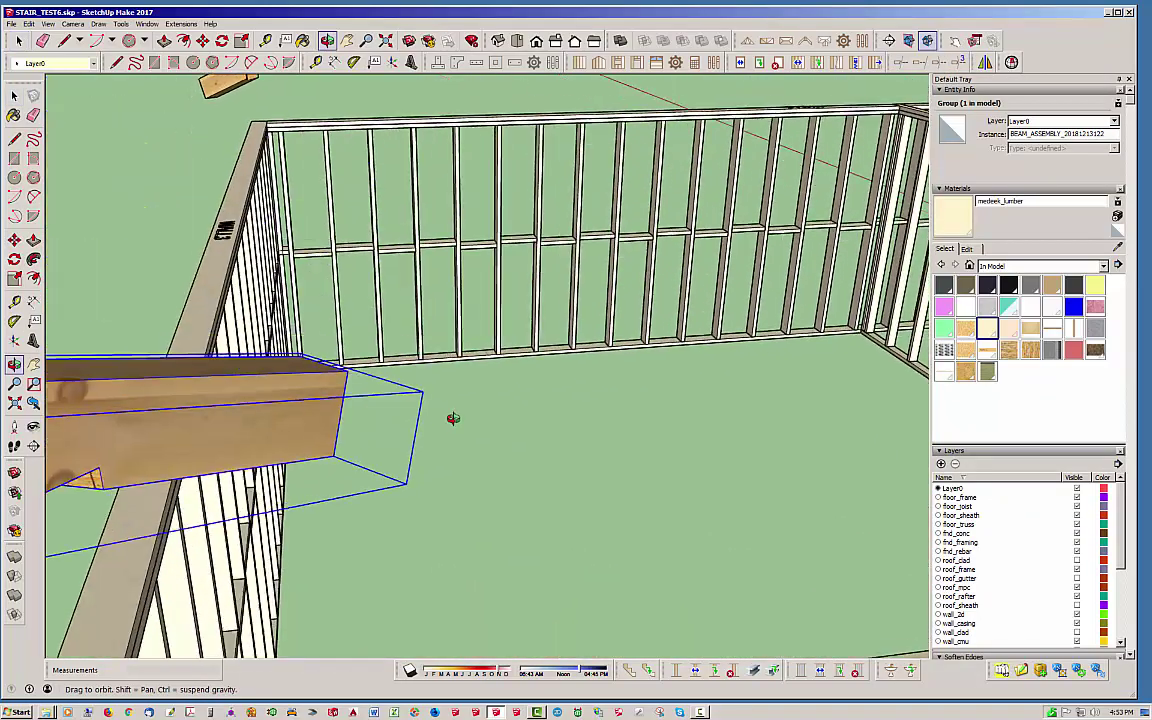
{"action": "middle_click_drag", "start_coordinate": [549, 376], "coordinate": [340, 460]}
{"action": "scroll", "coordinate": [213, 543], "scroll_direction": "up", "scroll_amount": 3}
{"action": "scroll", "coordinate": [213, 543], "scroll_direction": "up", "scroll_amount": 2}
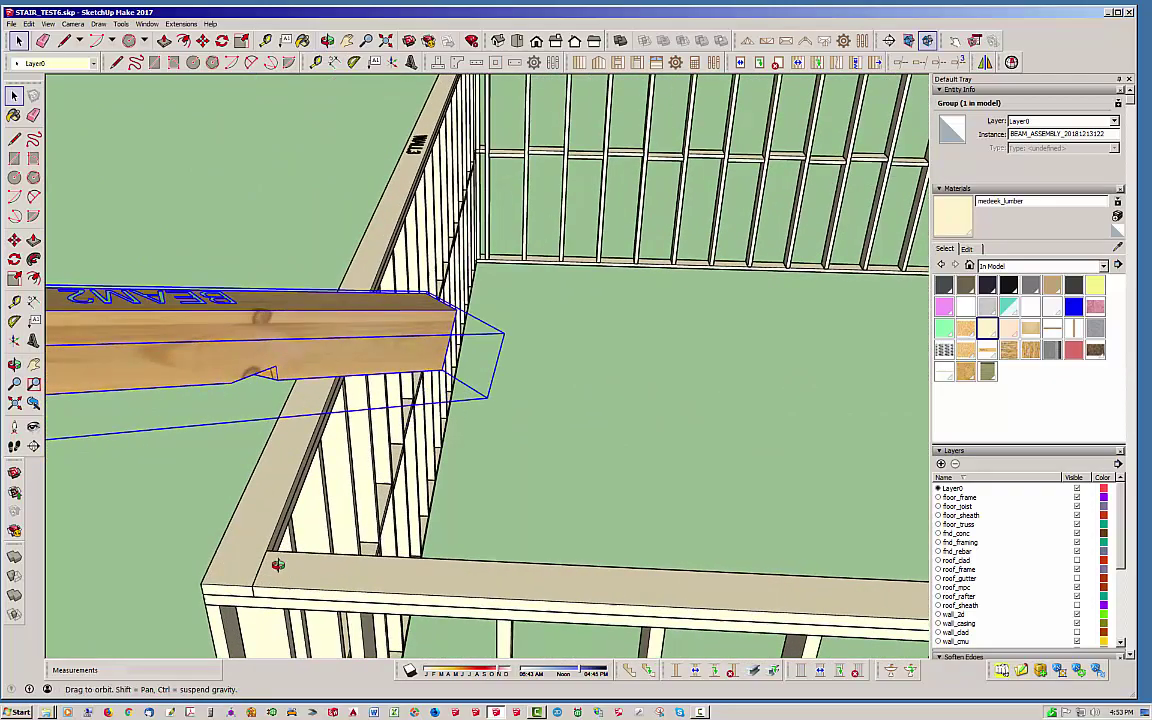
{"action": "middle_click_drag", "start_coordinate": [275, 560], "coordinate": [621, 392]}
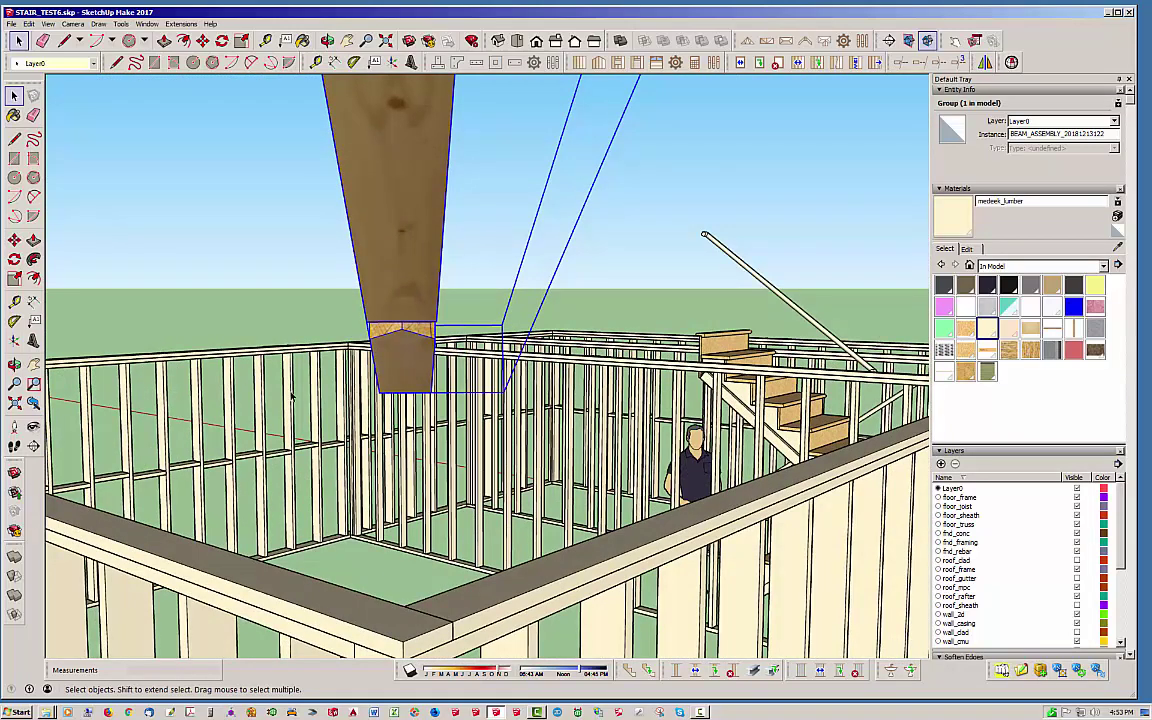
{"action": "scroll", "coordinate": [436, 440], "scroll_direction": "down", "scroll_amount": 2}
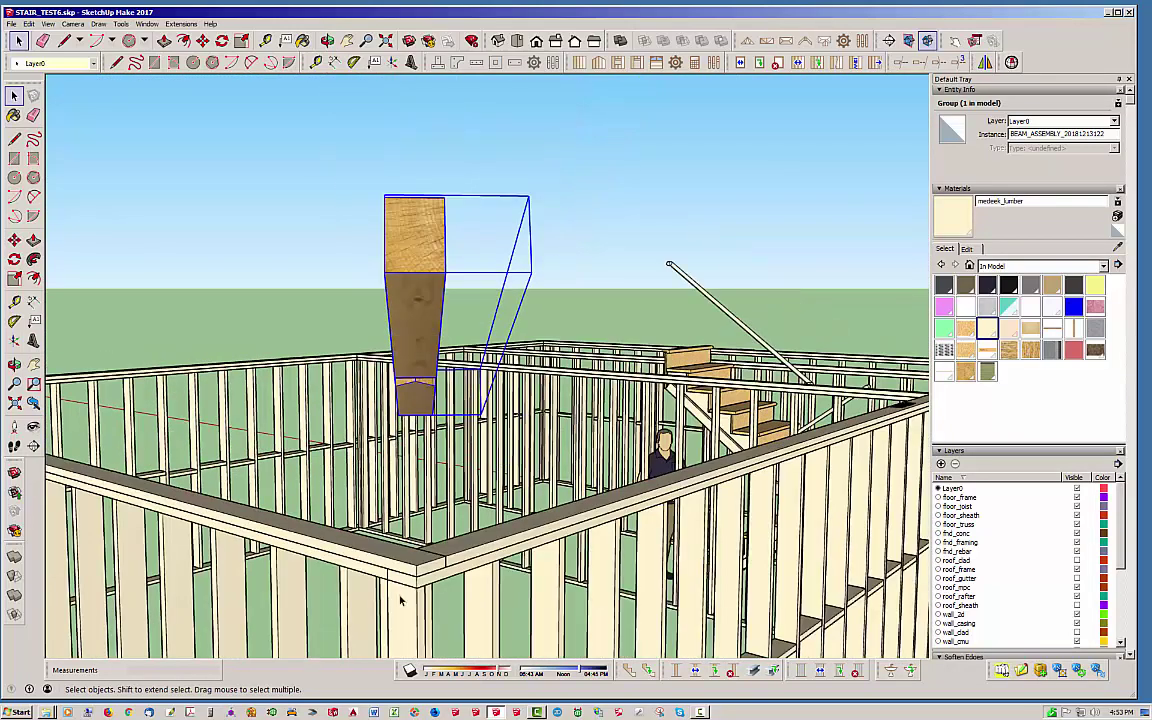
{"action": "scroll", "coordinate": [365, 540], "scroll_direction": "up", "scroll_amount": 3}
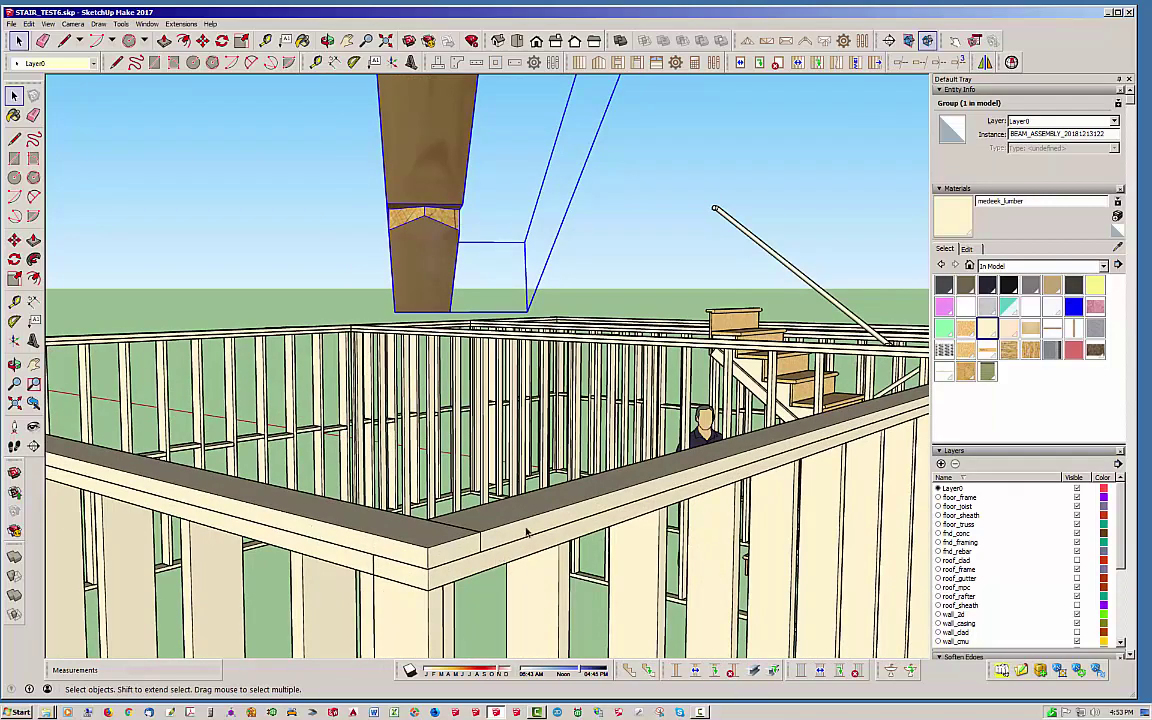
{"action": "middle_click_drag", "start_coordinate": [560, 502], "coordinate": [177, 458]}
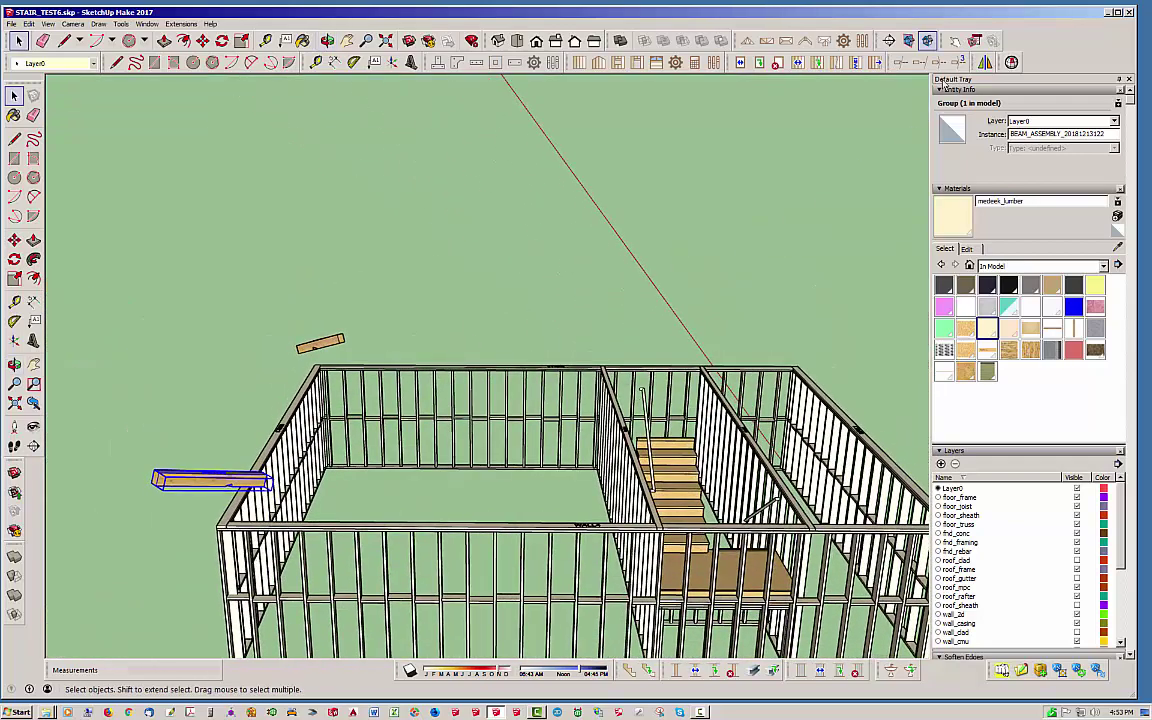